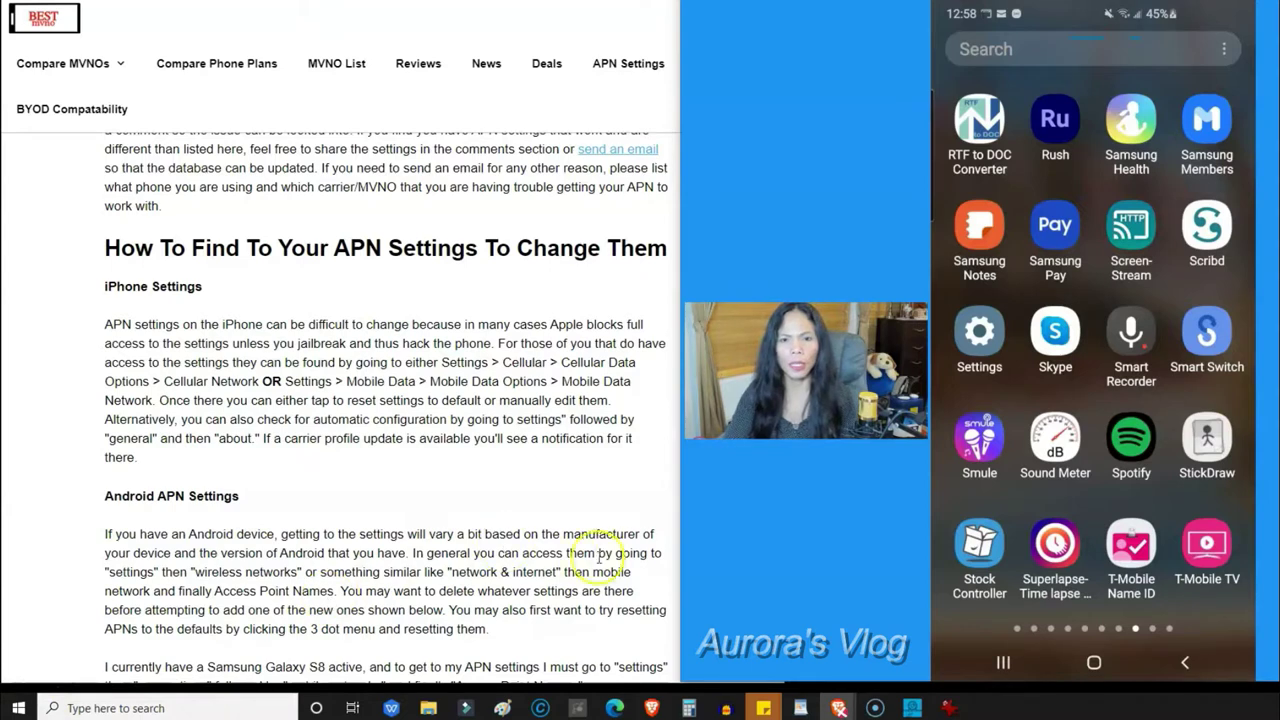
Step: Open the ultra entry in the phone's Access Point Names for editing and set its name to Ultra
{"action": "left_click", "coordinate": [1062, 553]}
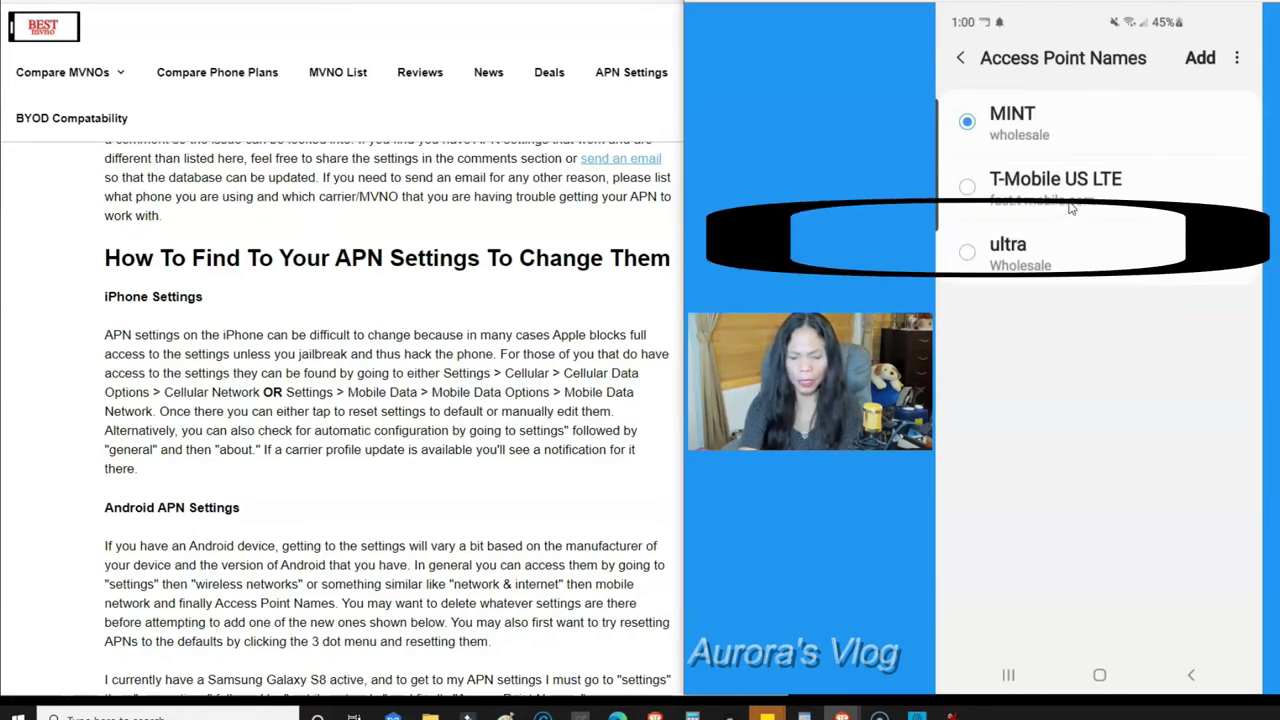
{"action": "left_click", "coordinate": [1070, 212]}
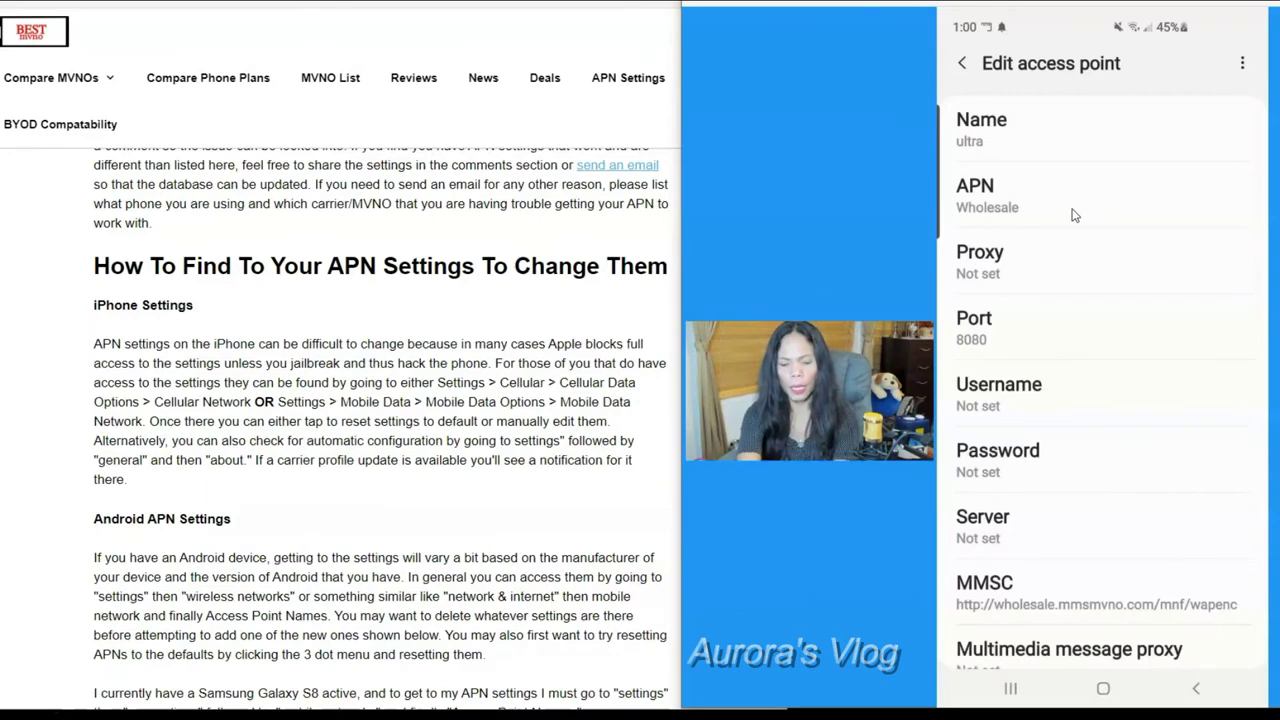
{"action": "left_click", "coordinate": [981, 130]}
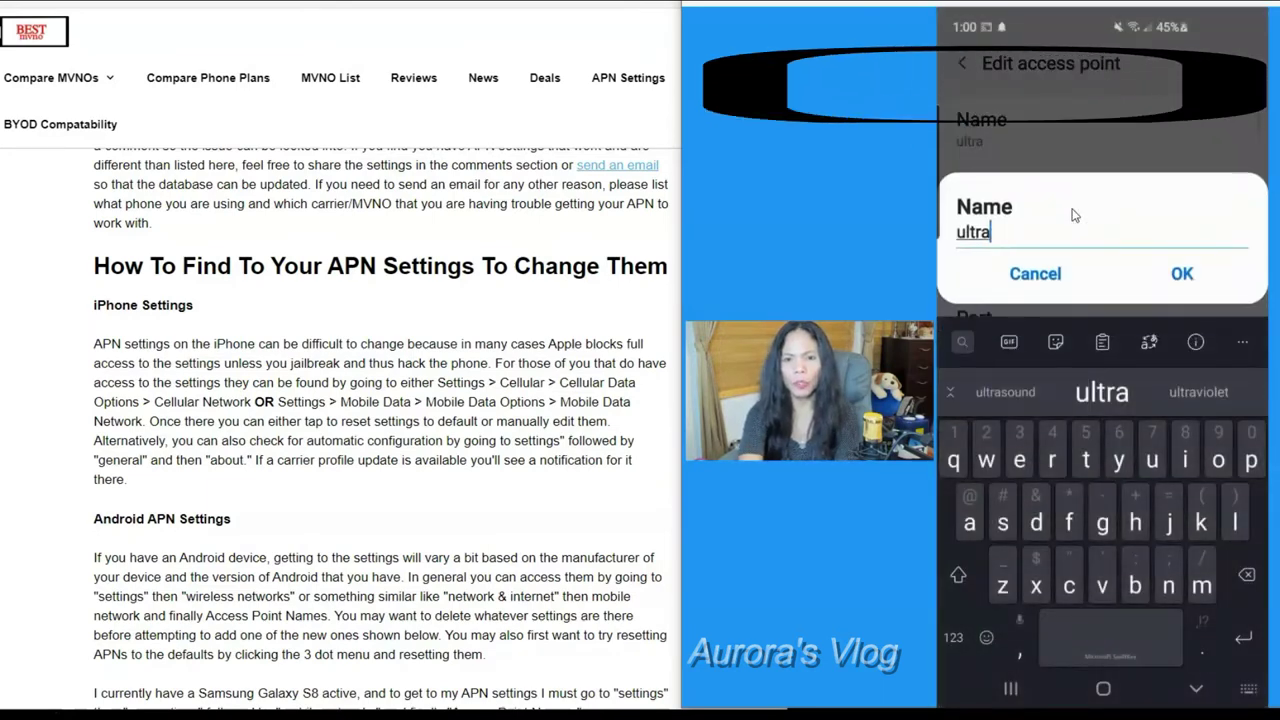
{"action": "key", "text": "BackSpace"}
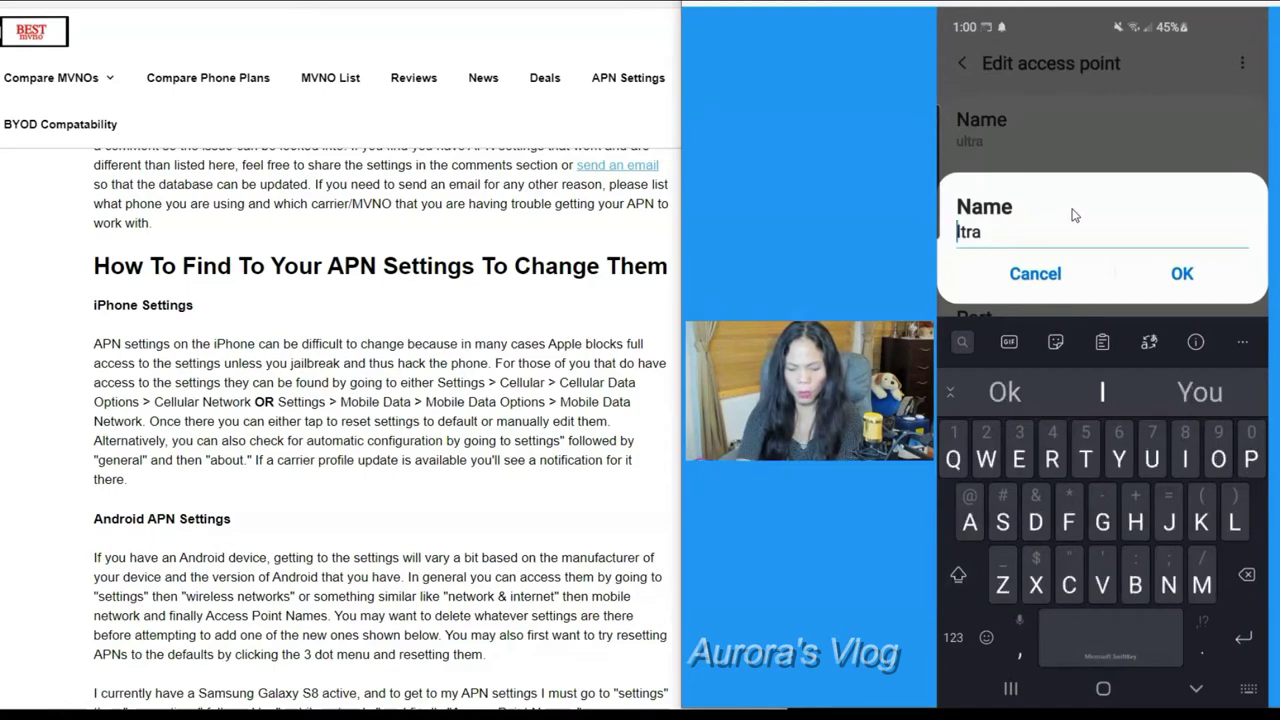
{"action": "type", "text": "U"}
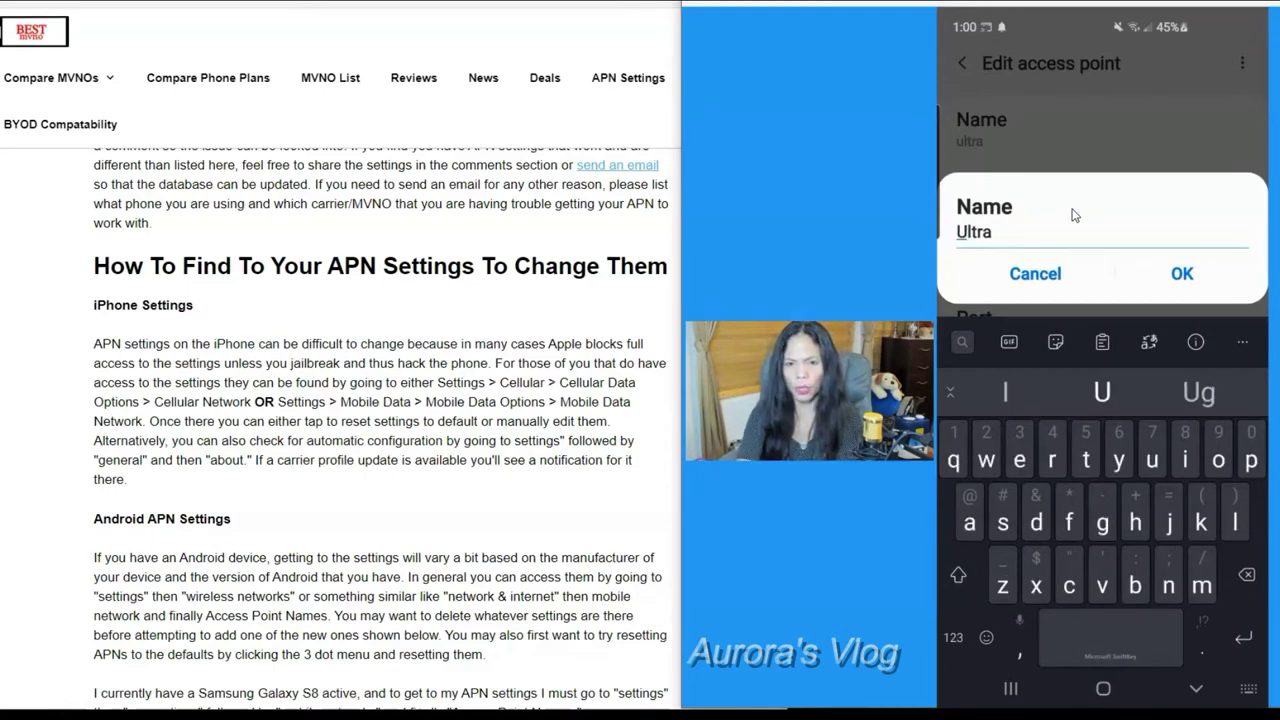
{"action": "key", "text": "Return"}
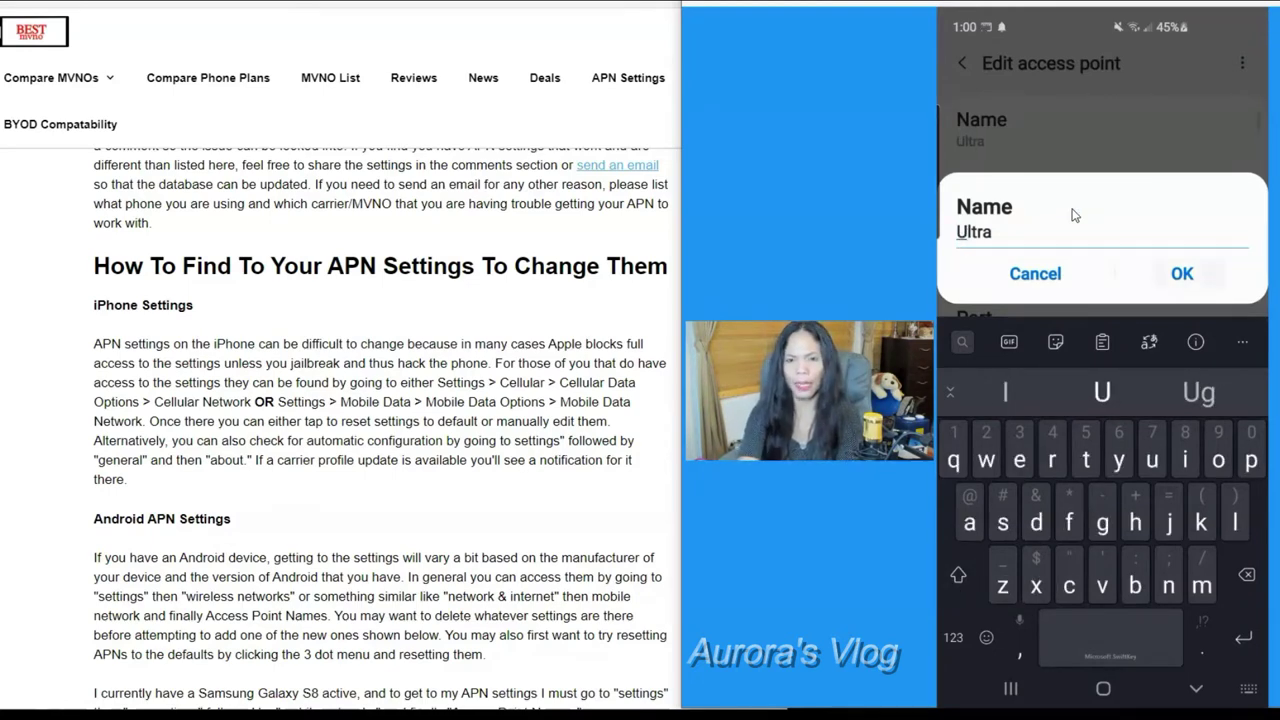
Step: Check the access point's APN, proxy and port entries one after another
{"action": "left_click", "coordinate": [1073, 215]}
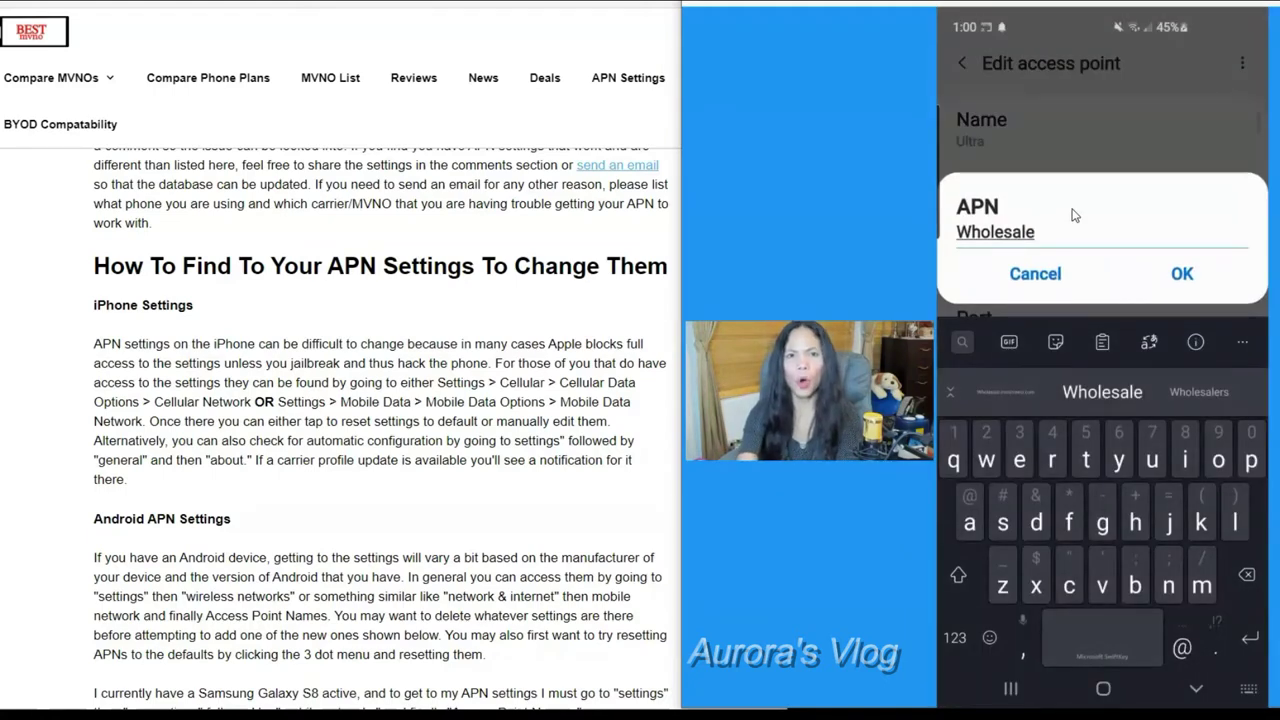
{"action": "key", "text": "Return"}
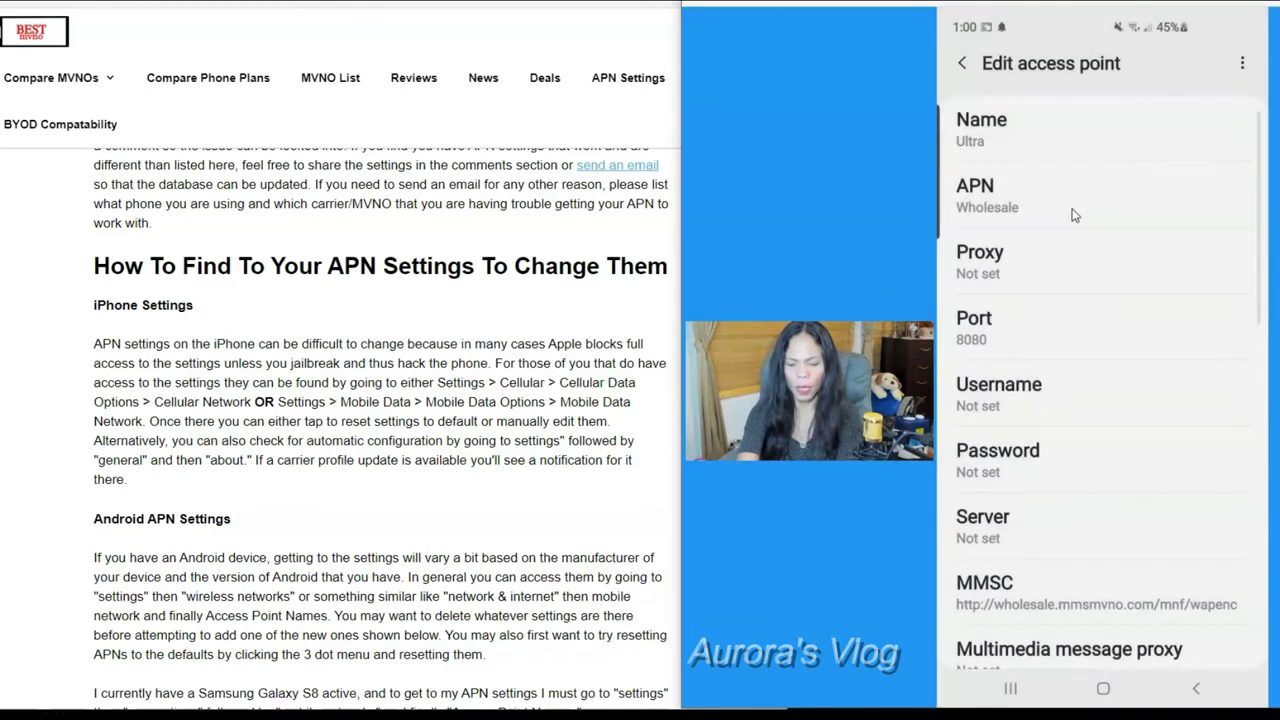
{"action": "left_click", "coordinate": [1073, 214]}
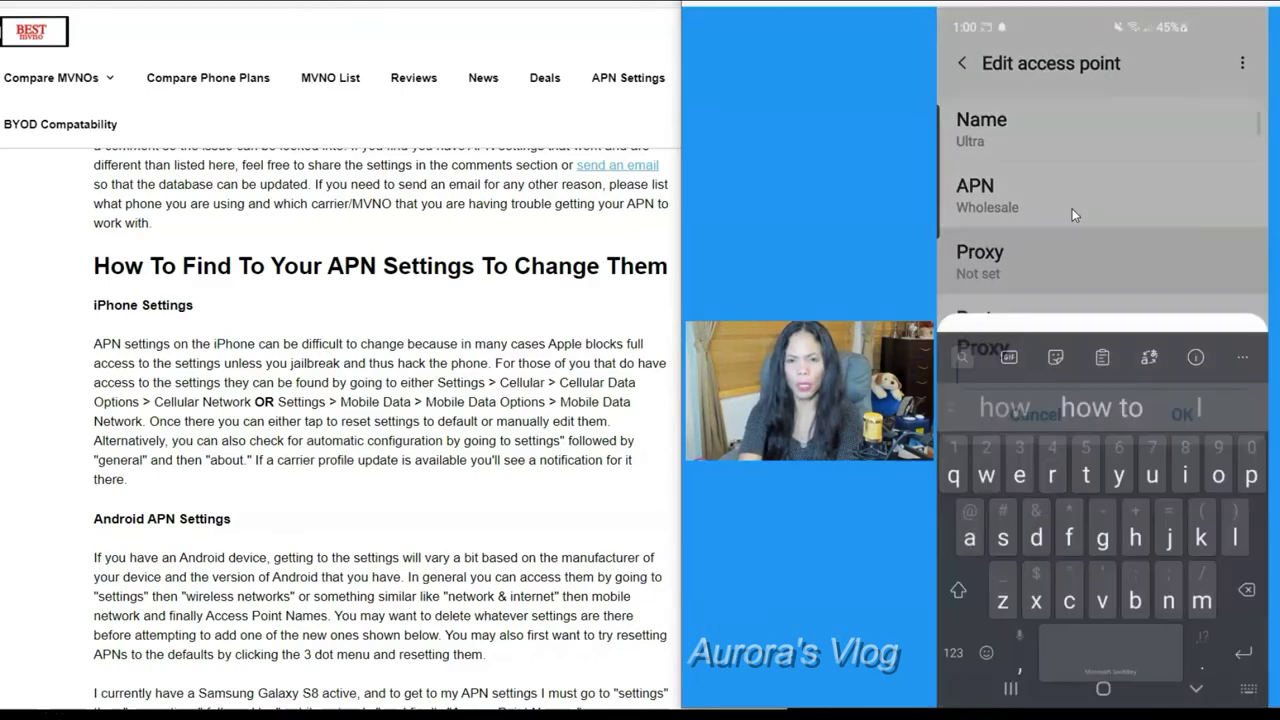
{"action": "key", "text": "Return"}
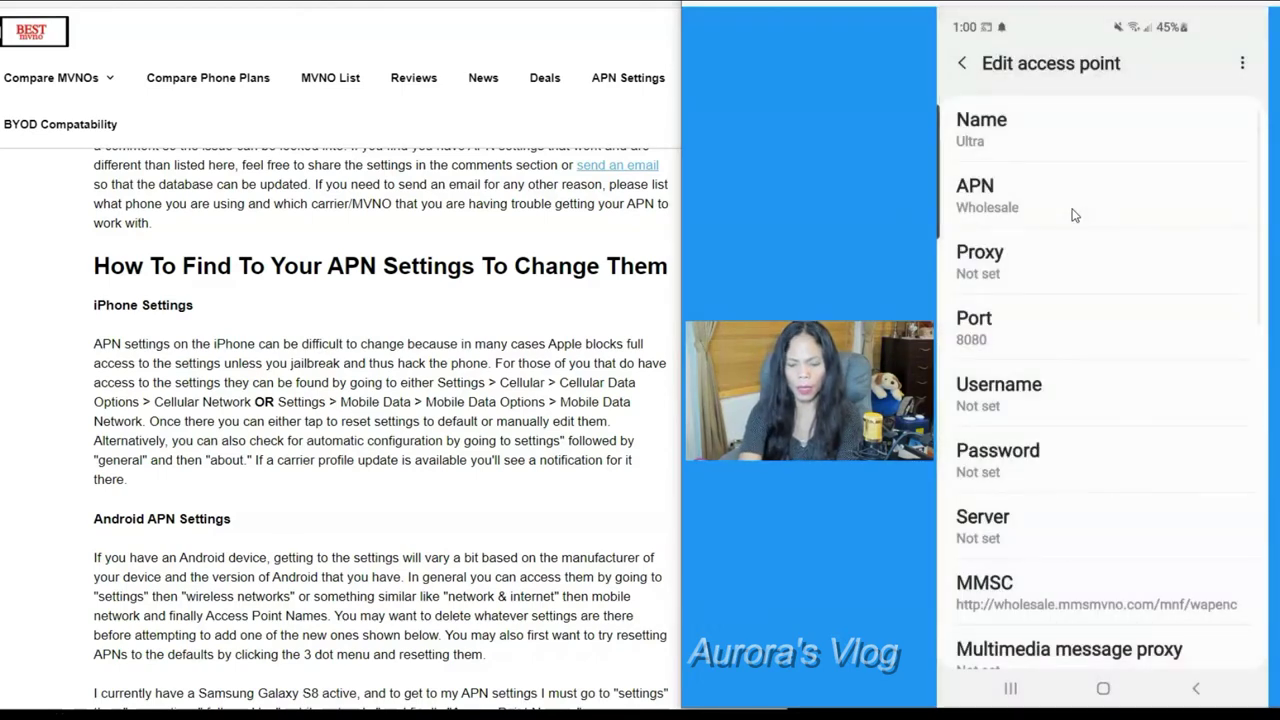
{"action": "left_click", "coordinate": [1072, 208]}
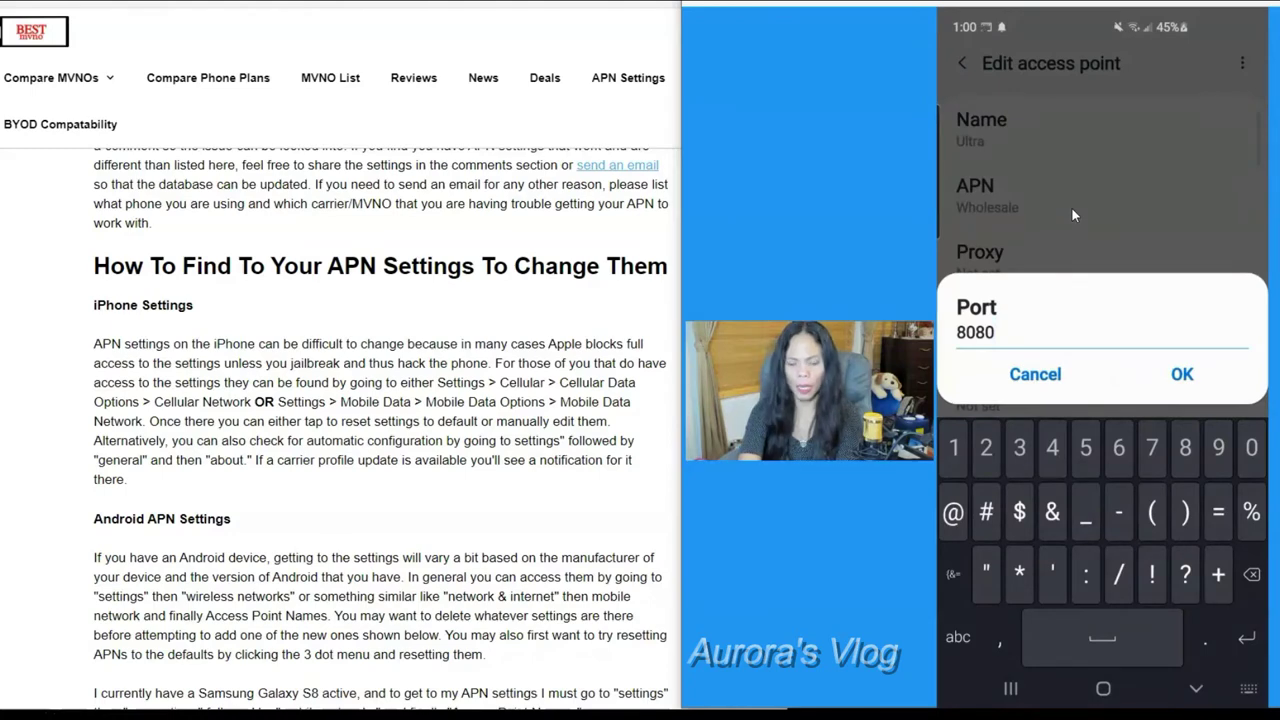
{"action": "key", "text": "Return"}
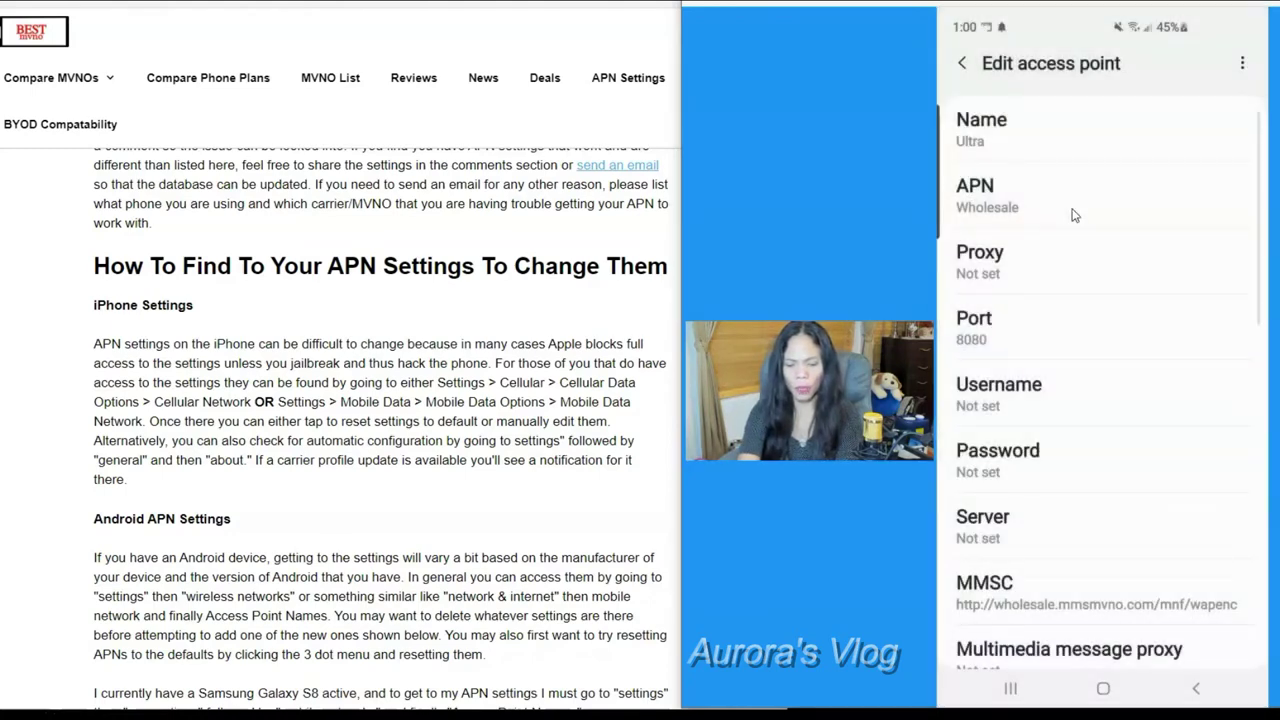
{"action": "scroll", "coordinate": [1073, 215], "scroll_direction": "down", "scroll_amount": 2}
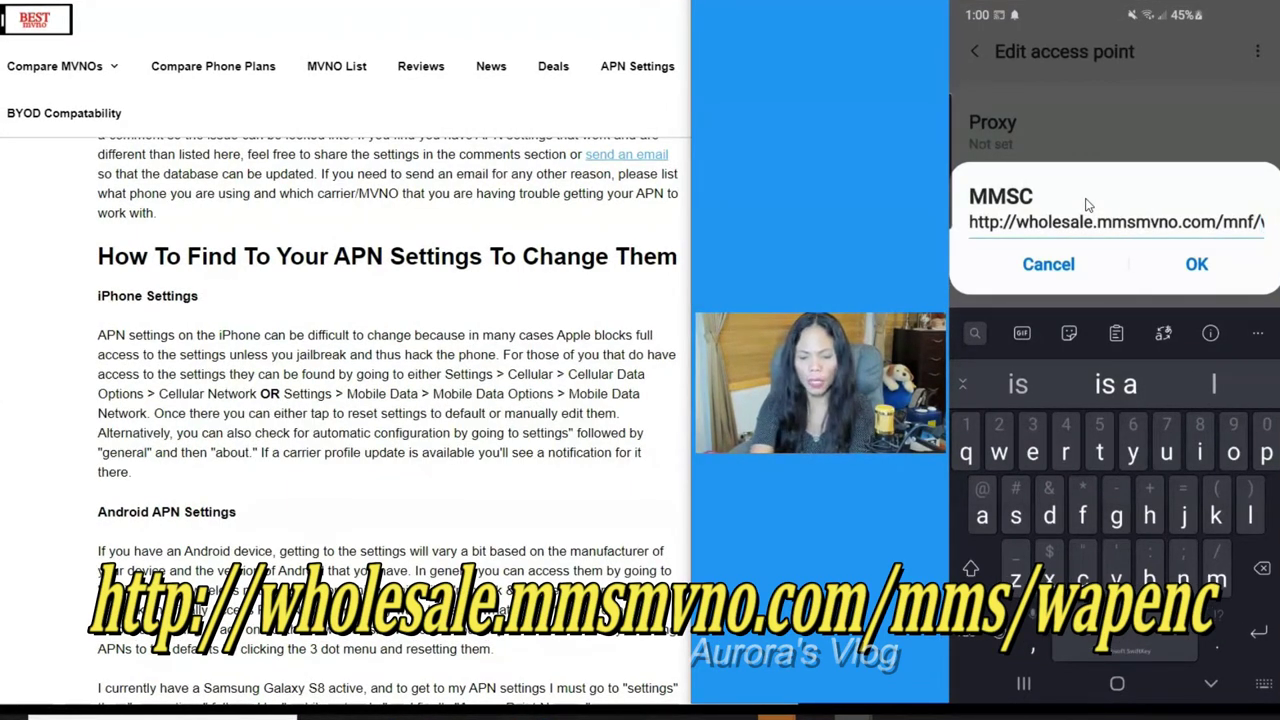
{"action": "type", "text": "wa"}
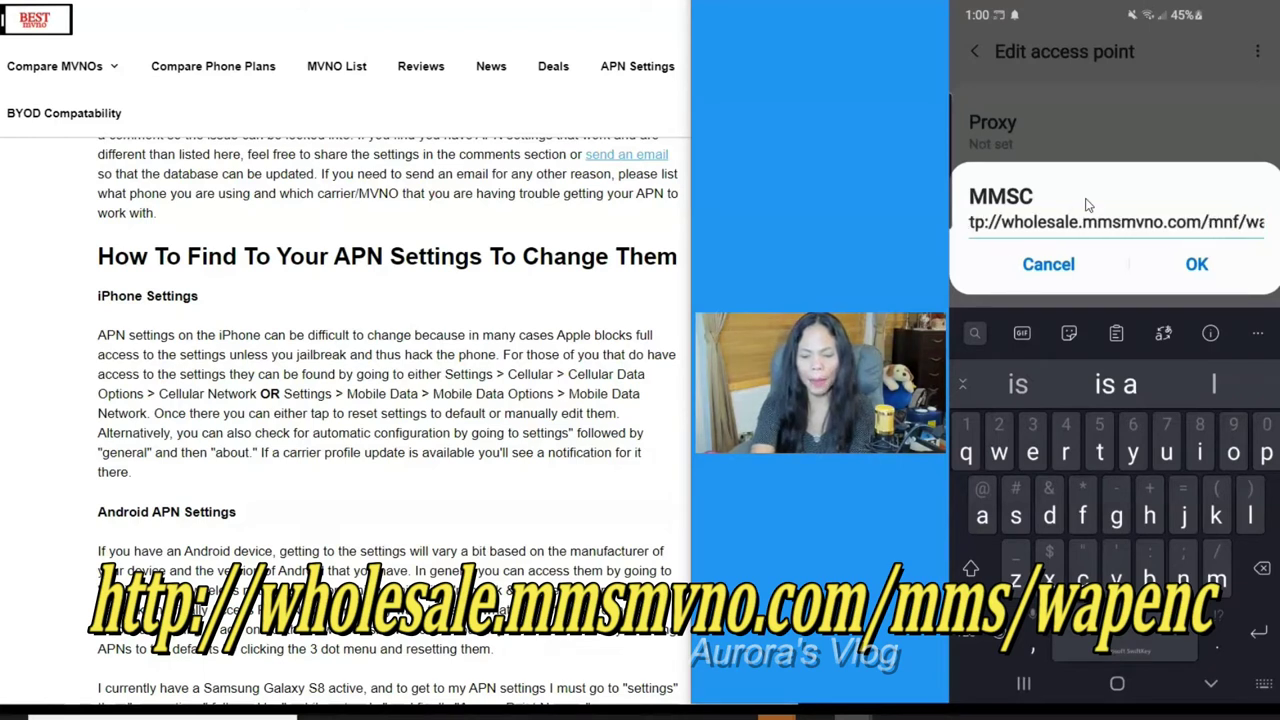
{"action": "type", "text": "penc"}
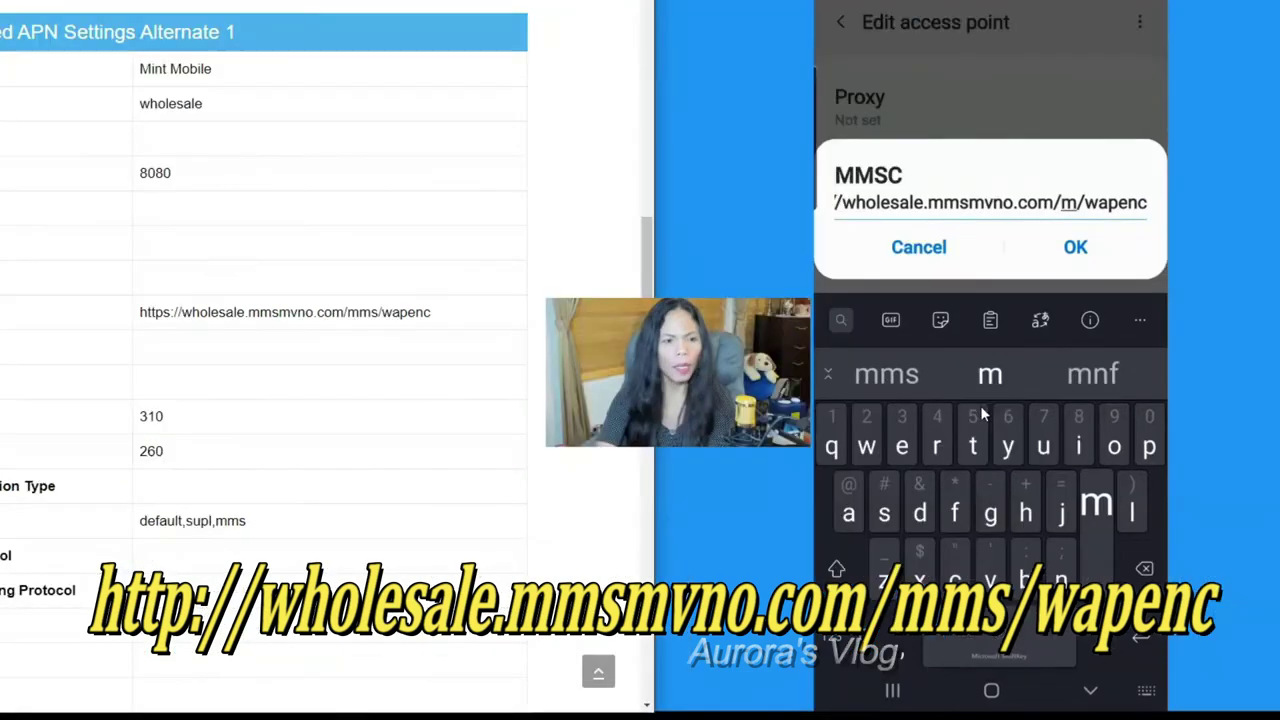
{"action": "type", "text": "ms"}
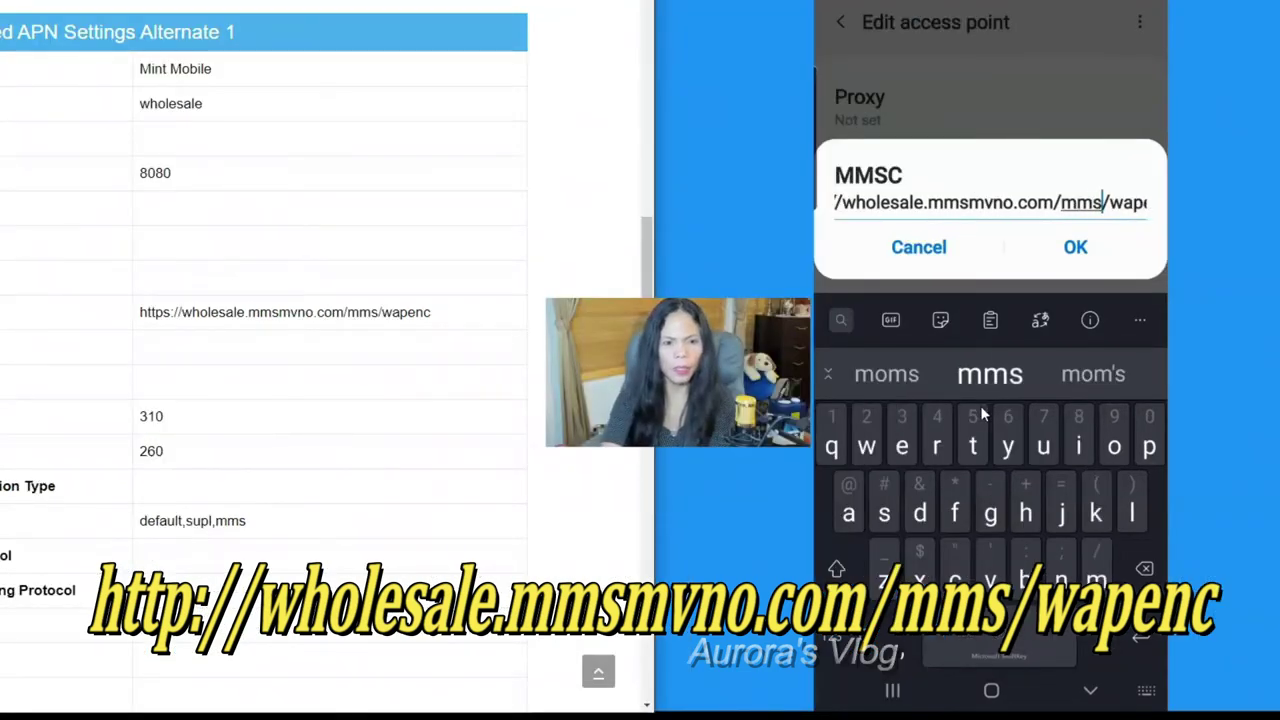
{"action": "key", "text": "Right"}
{"action": "key", "text": "Right"}
{"action": "key", "text": "Right"}
{"action": "key", "text": "Right"}
{"action": "key", "text": "Right"}
{"action": "key", "text": "Right"}
{"action": "key", "text": "Right"}
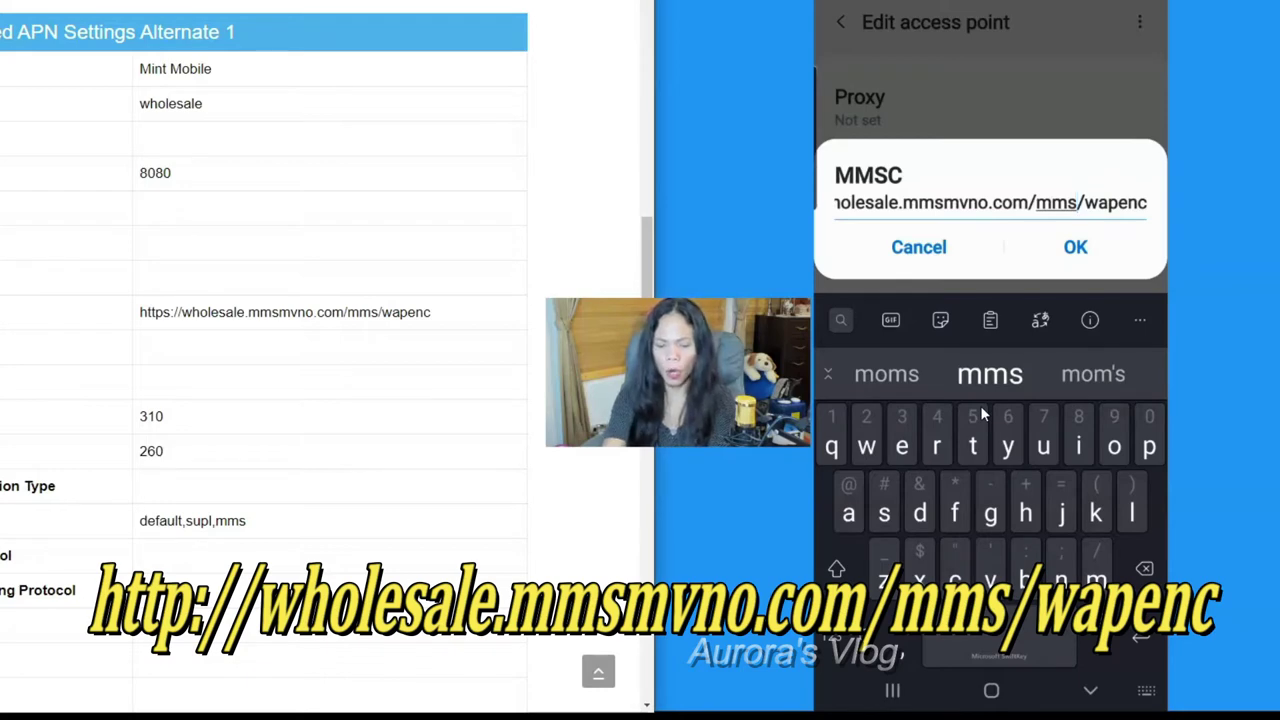
{"action": "key", "text": "Return"}
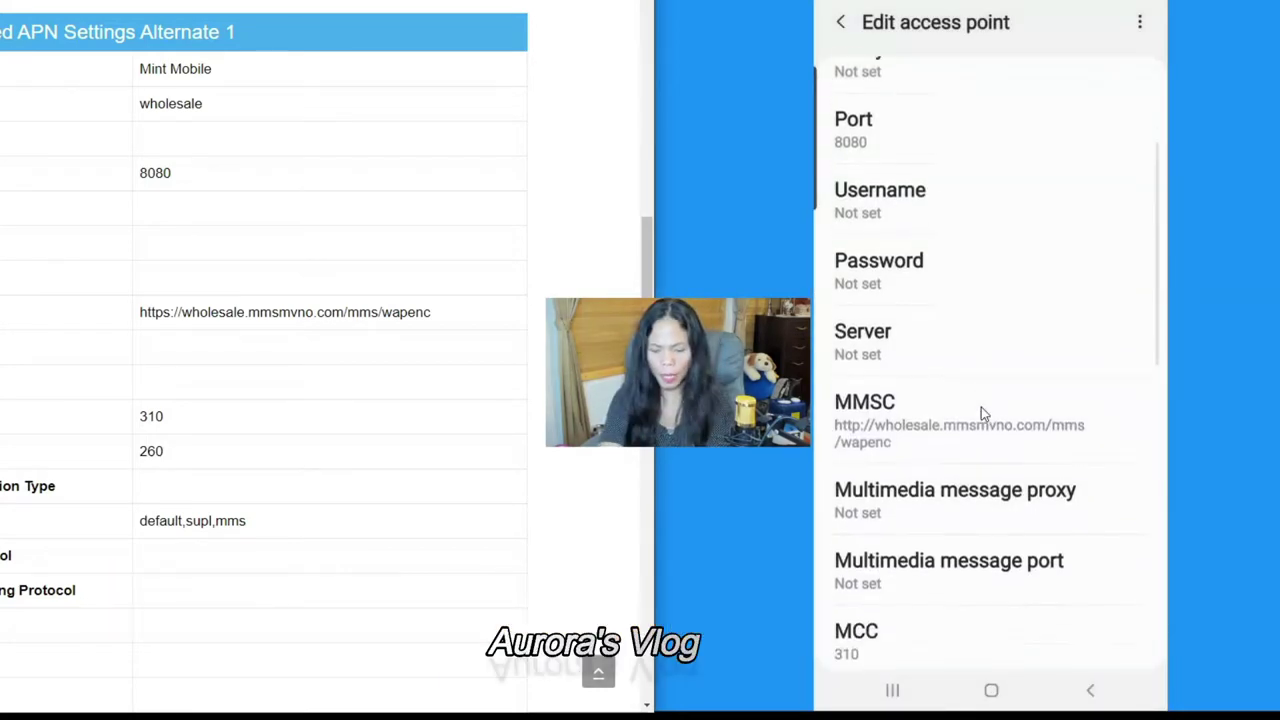
Step: Check the access point's MCC and MNC entries against the suggested APN settings
{"action": "scroll", "coordinate": [981, 407], "scroll_direction": "down", "scroll_amount": 3}
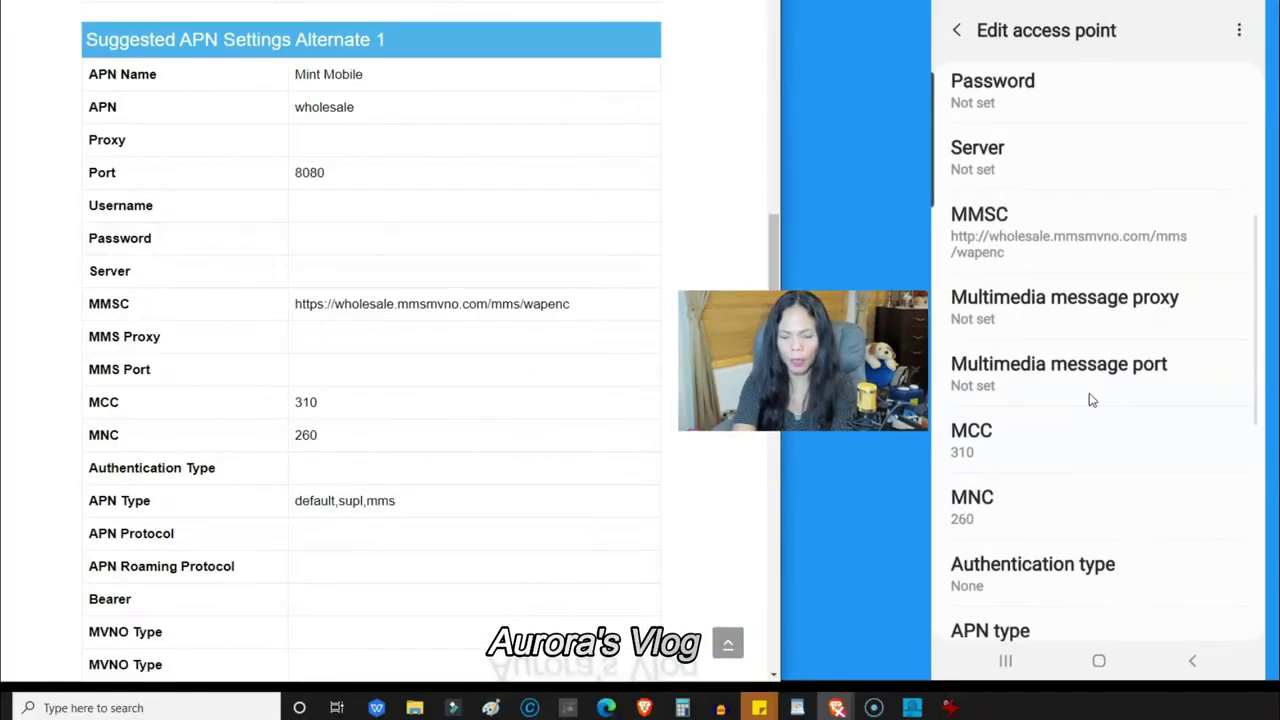
{"action": "scroll", "coordinate": [981, 414], "scroll_direction": "down", "scroll_amount": 1}
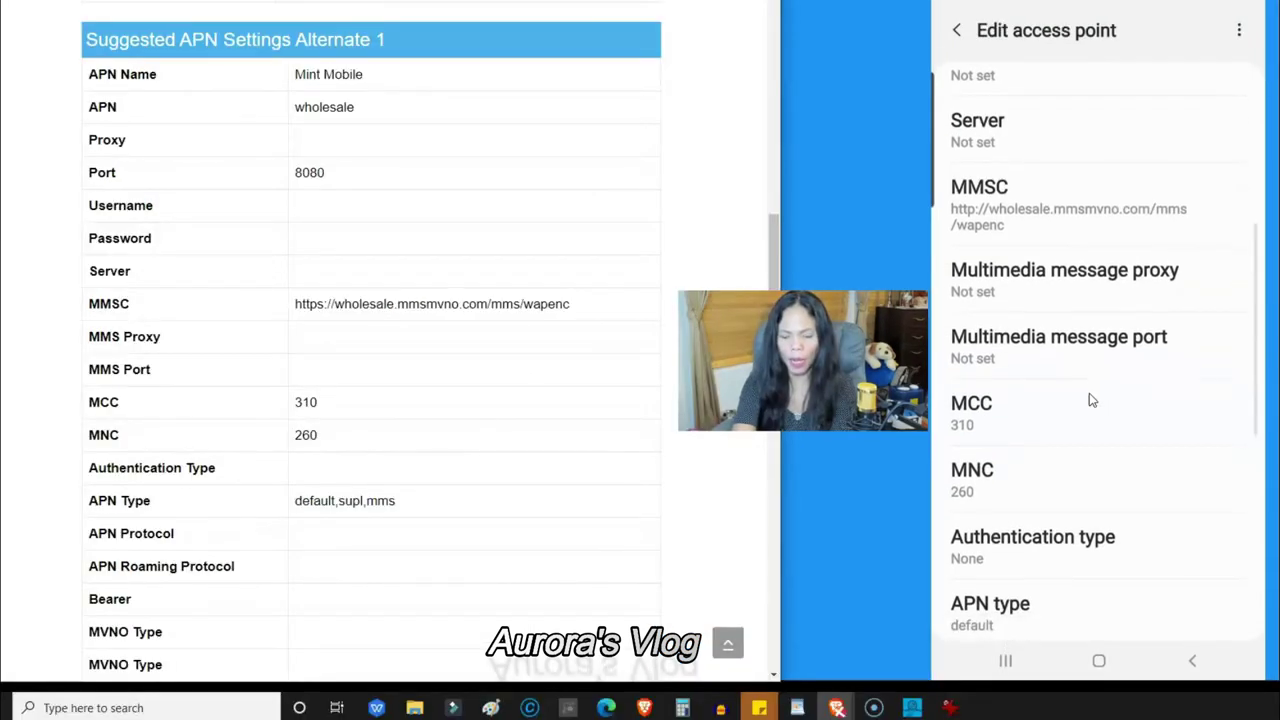
{"action": "scroll", "coordinate": [1091, 399], "scroll_direction": "down", "scroll_amount": 2}
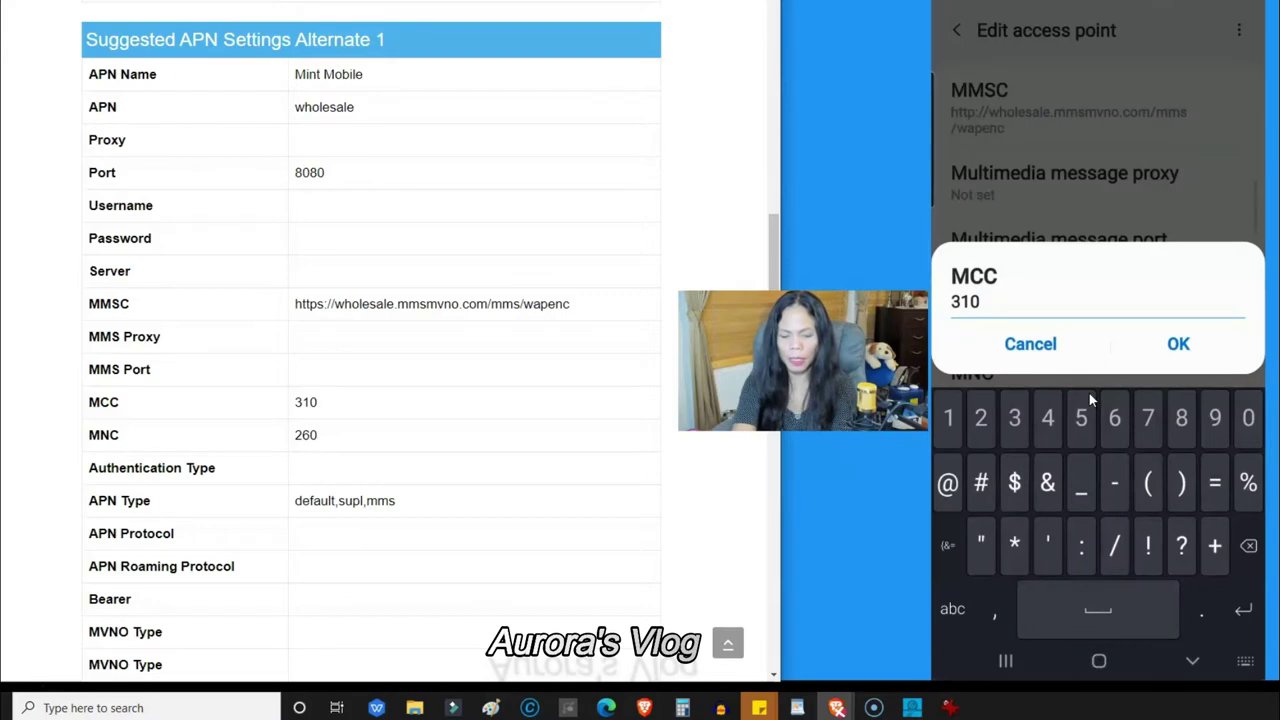
{"action": "key", "text": "Return"}
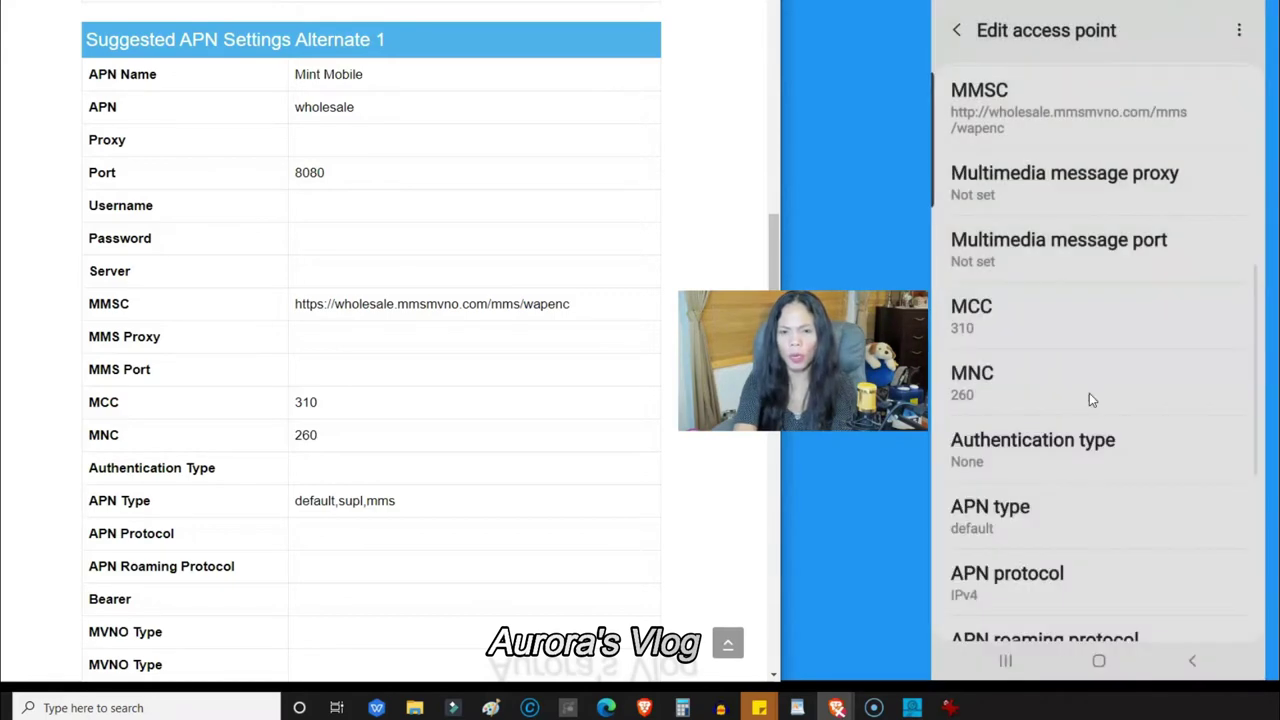
{"action": "left_click", "coordinate": [1091, 399]}
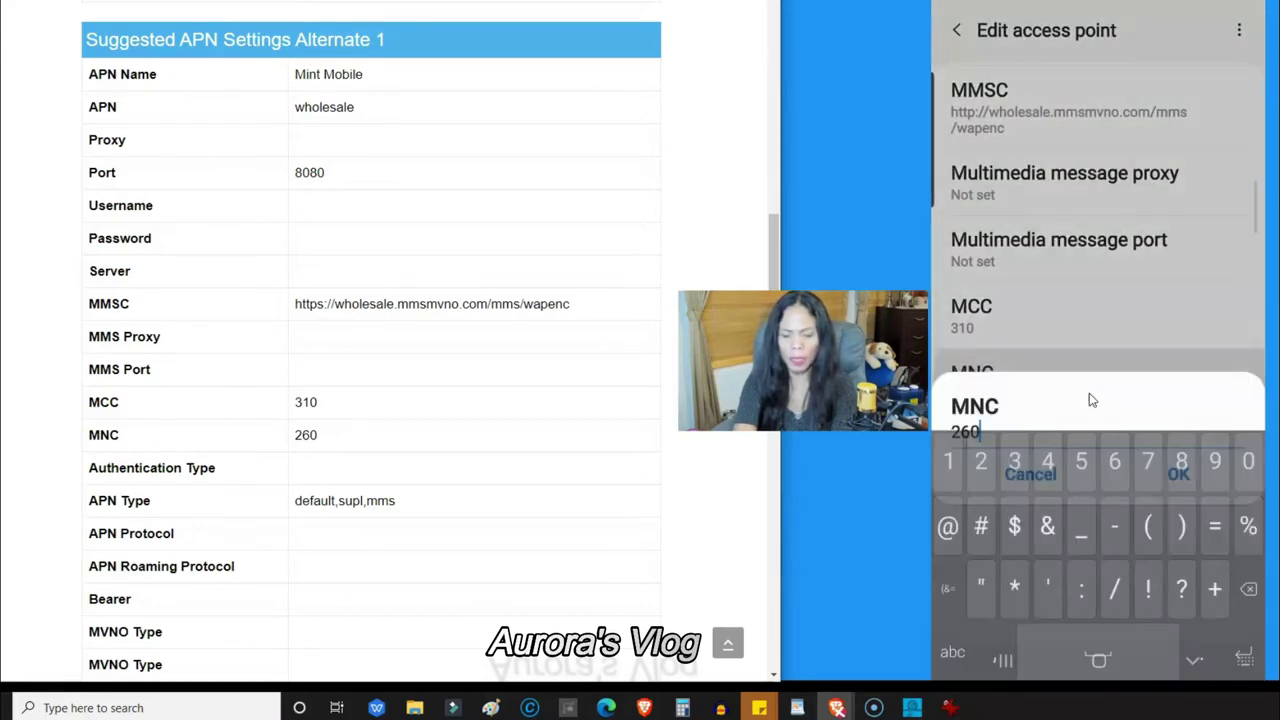
{"action": "key", "text": "Return"}
Step: Check the access point's authentication type and APN type entries
{"action": "scroll", "coordinate": [1089, 393], "scroll_direction": "down", "scroll_amount": 3}
{"action": "left_click", "coordinate": [1089, 397]}
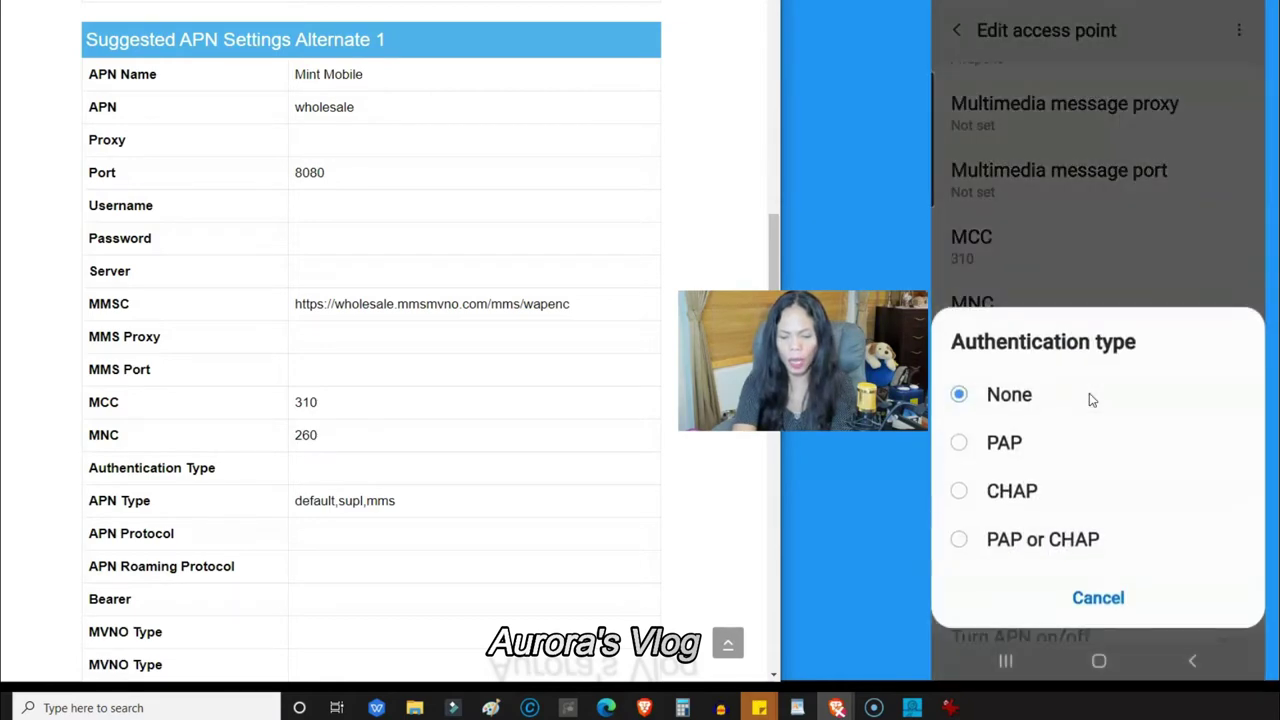
{"action": "left_click", "coordinate": [1092, 400]}
{"action": "scroll", "coordinate": [1092, 400], "scroll_direction": "down", "scroll_amount": 1}
{"action": "left_click", "coordinate": [1092, 400]}
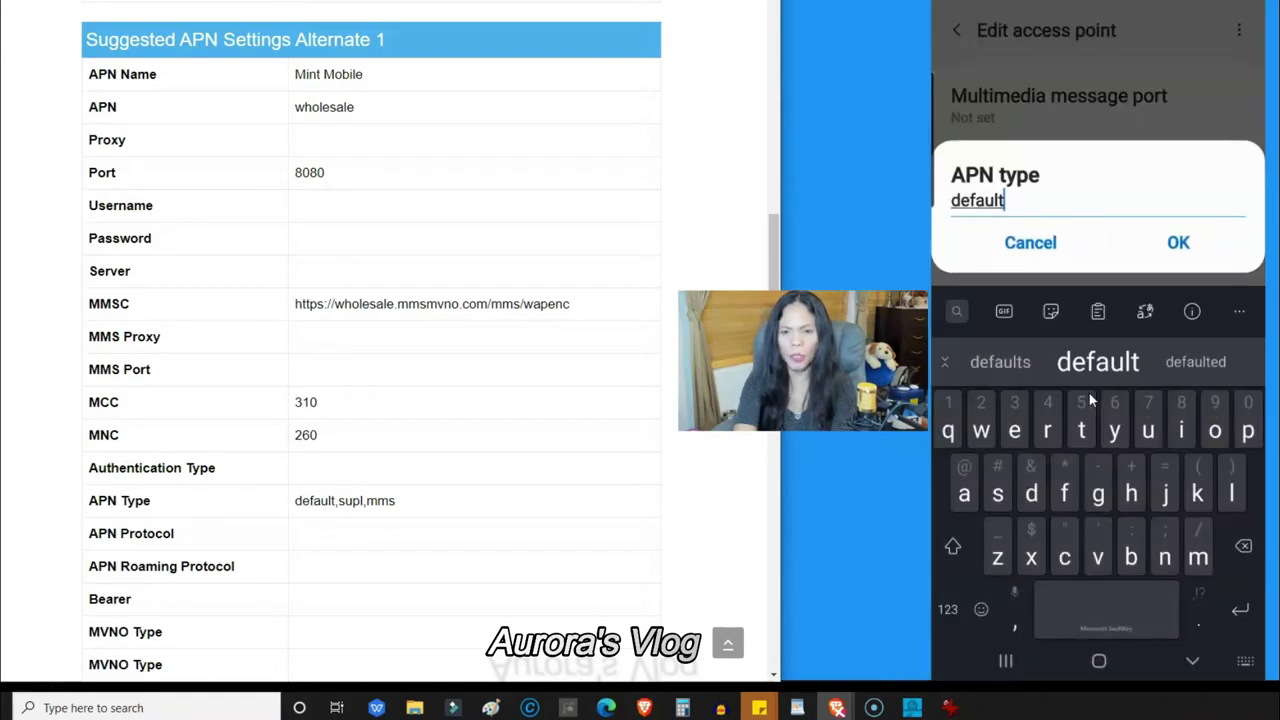
{"action": "key", "text": "Escape"}
{"action": "left_click", "coordinate": [1089, 400]}
{"action": "key", "text": "Return"}
Step: Review the options for the APN protocol and the APN roaming protocol
{"action": "left_click", "coordinate": [1089, 400]}
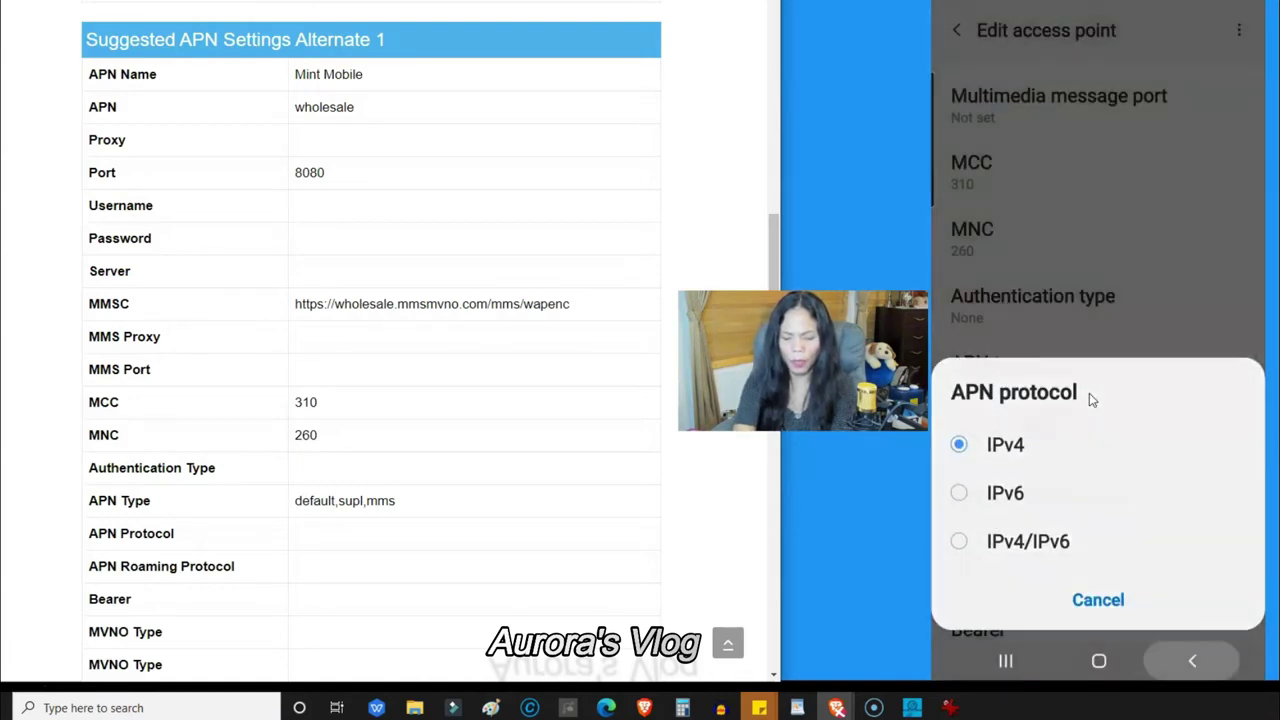
{"action": "key", "text": "Escape"}
{"action": "key", "text": "Down"}
{"action": "key", "text": "Return"}
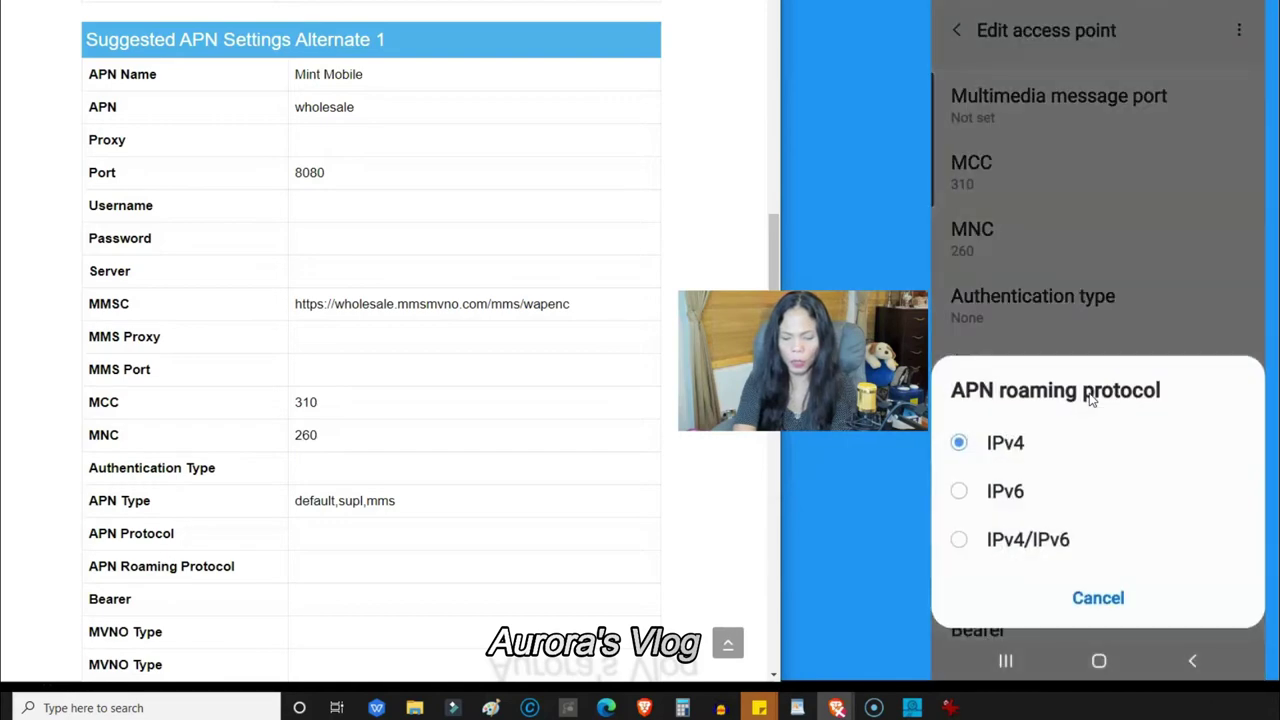
{"action": "key", "text": "Escape"}
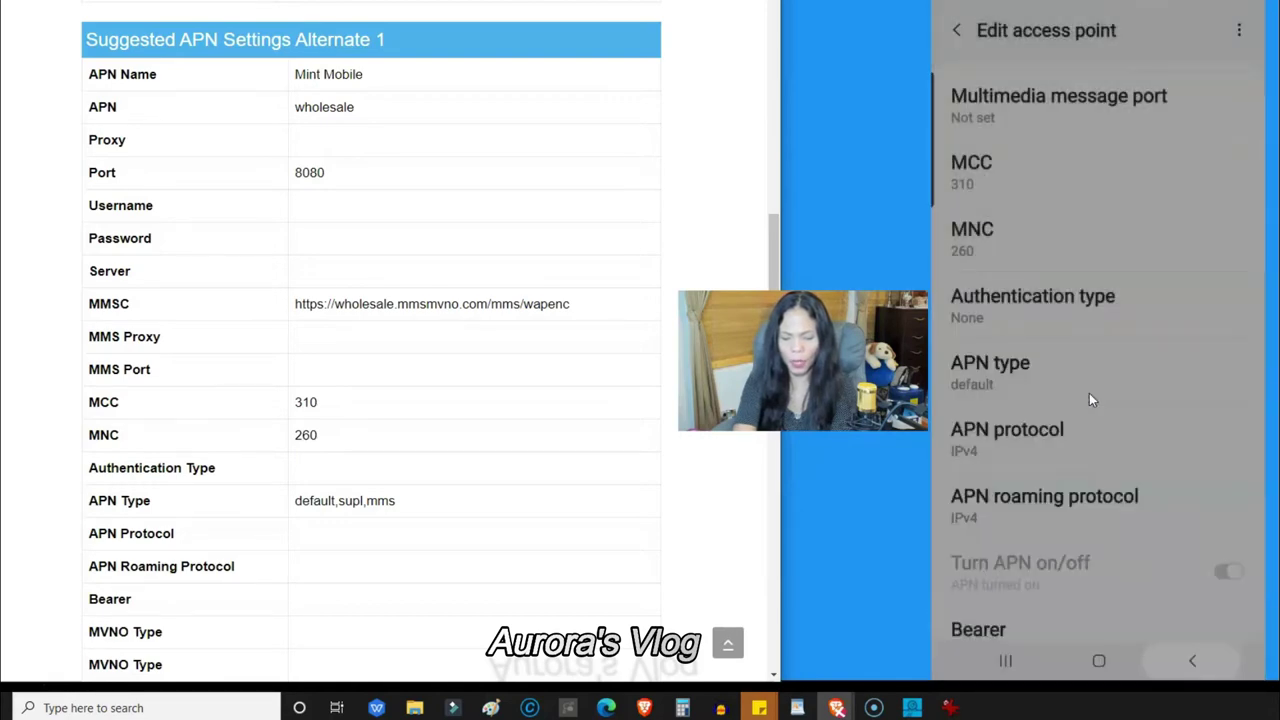
Step: Review the access point's bearer options and the remaining fields below them
{"action": "scroll", "coordinate": [1090, 400], "scroll_direction": "down", "scroll_amount": 2}
{"action": "key", "text": "Down"}
{"action": "key", "text": "Down"}
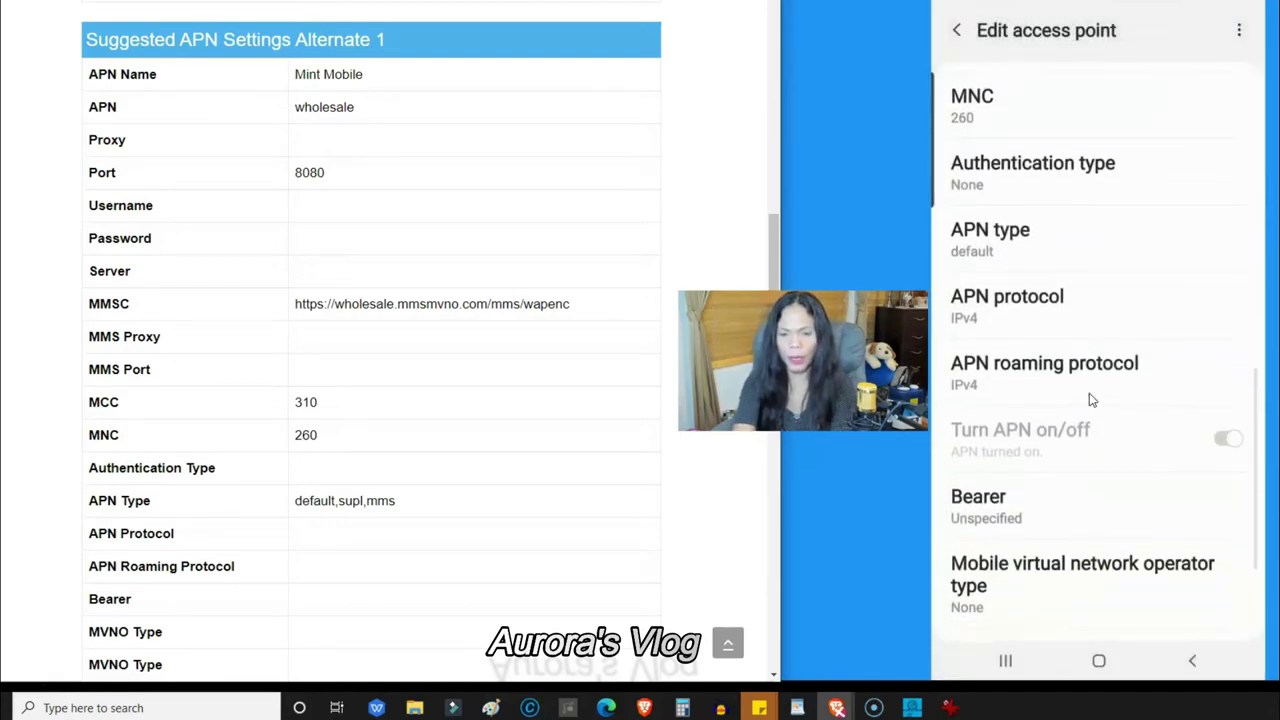
{"action": "key", "text": "Return"}
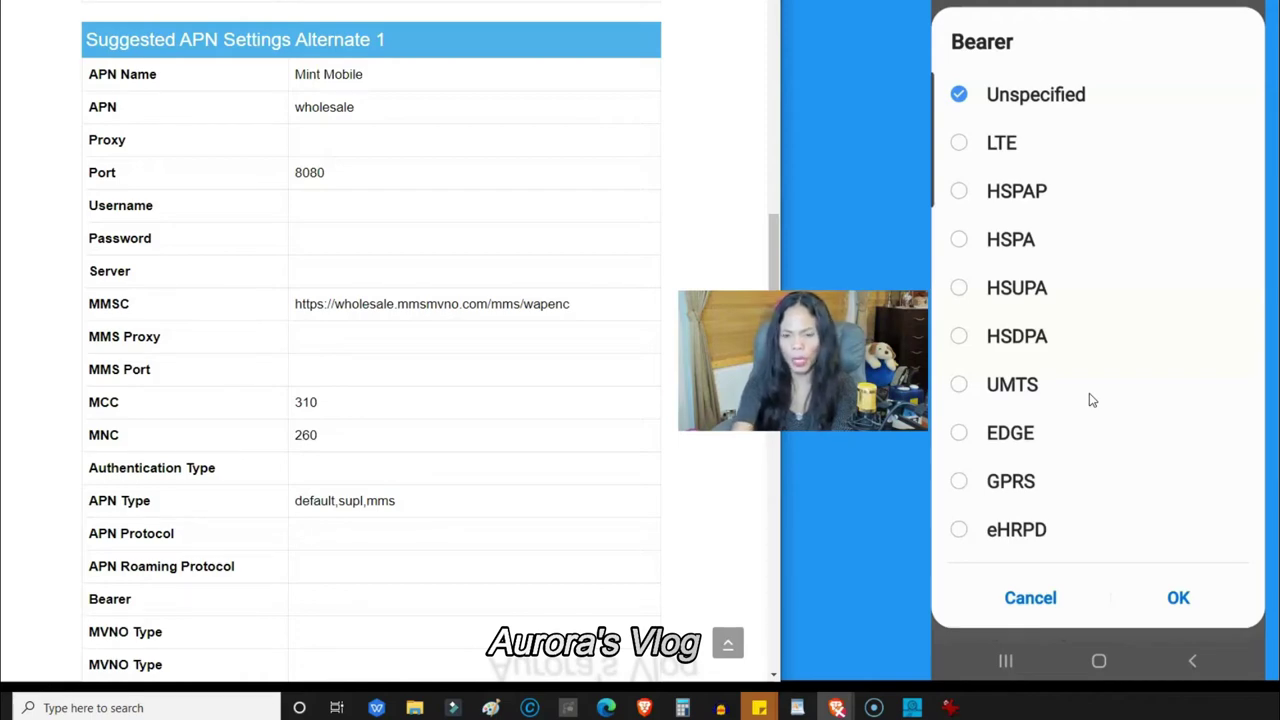
{"action": "right_click", "coordinate": [1091, 400]}
{"action": "scroll", "coordinate": [1091, 400], "scroll_direction": "down", "scroll_amount": 2}
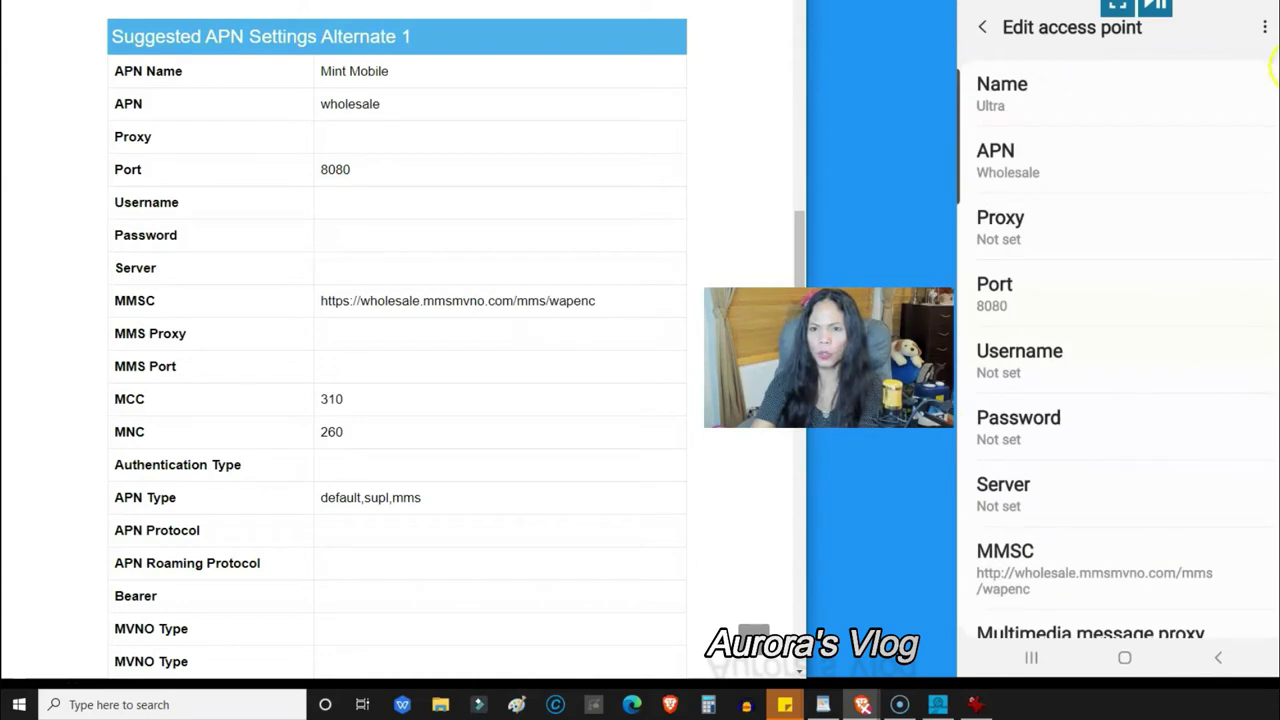
Step: Save the edited Ultra access point
{"action": "left_click", "coordinate": [1265, 28]}
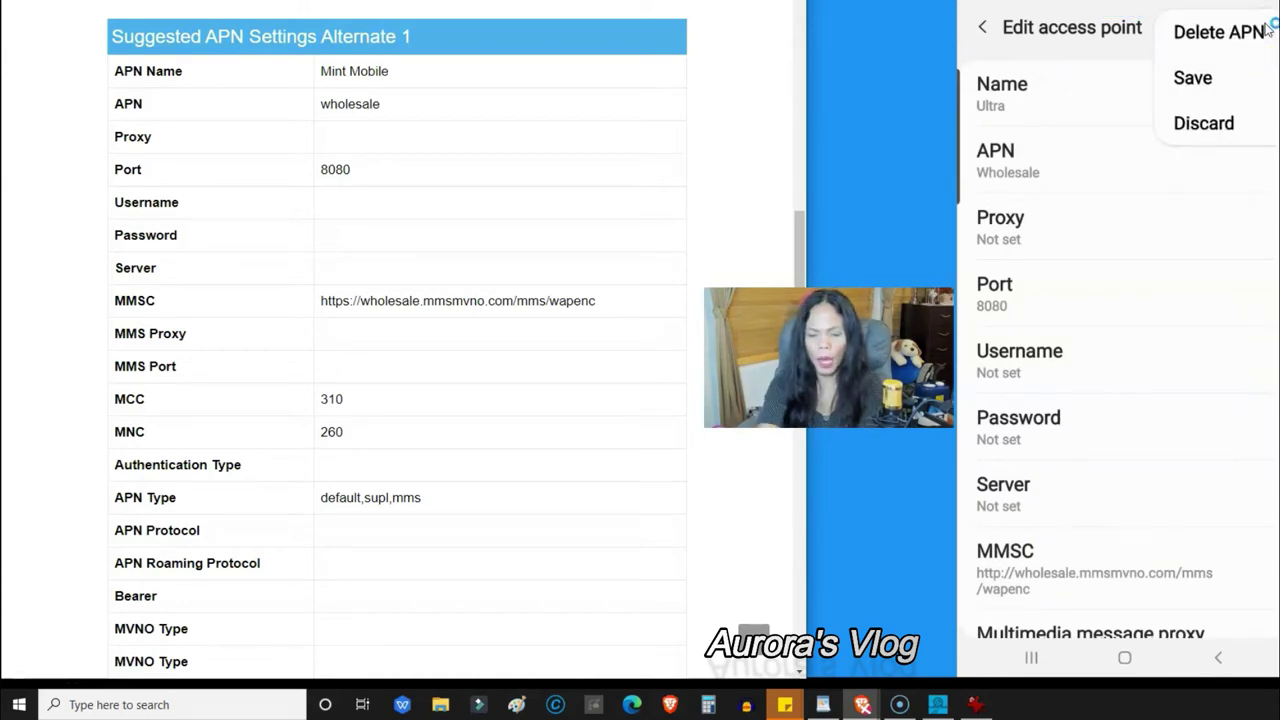
{"action": "left_click", "coordinate": [1189, 80]}
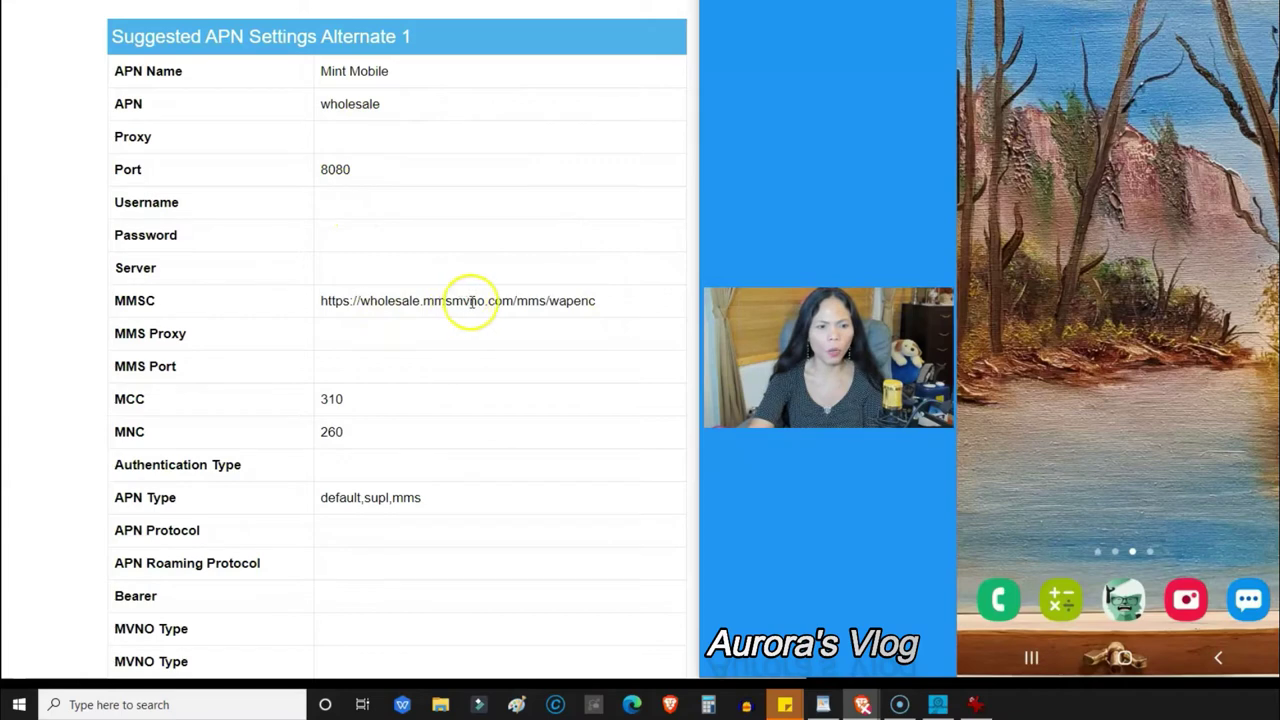
{"action": "scroll", "coordinate": [503, 322], "scroll_direction": "down", "scroll_amount": 3}
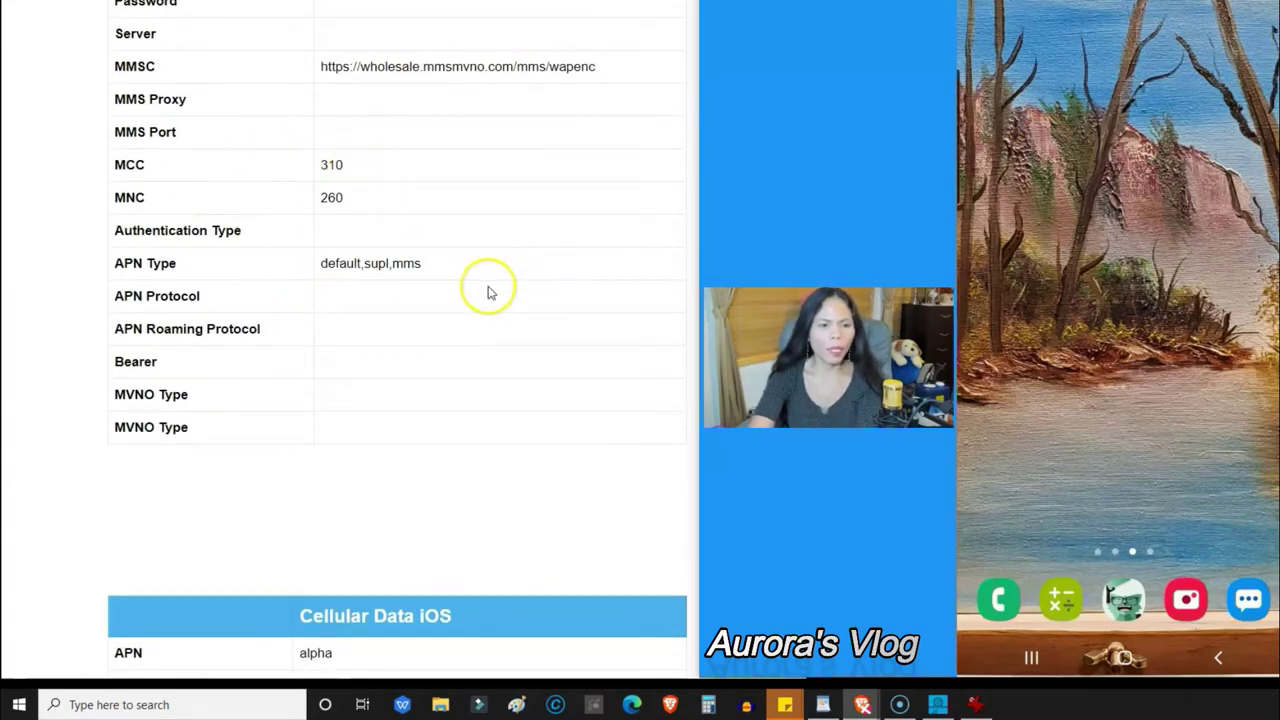
{"action": "scroll", "coordinate": [489, 289], "scroll_direction": "up", "scroll_amount": 1}
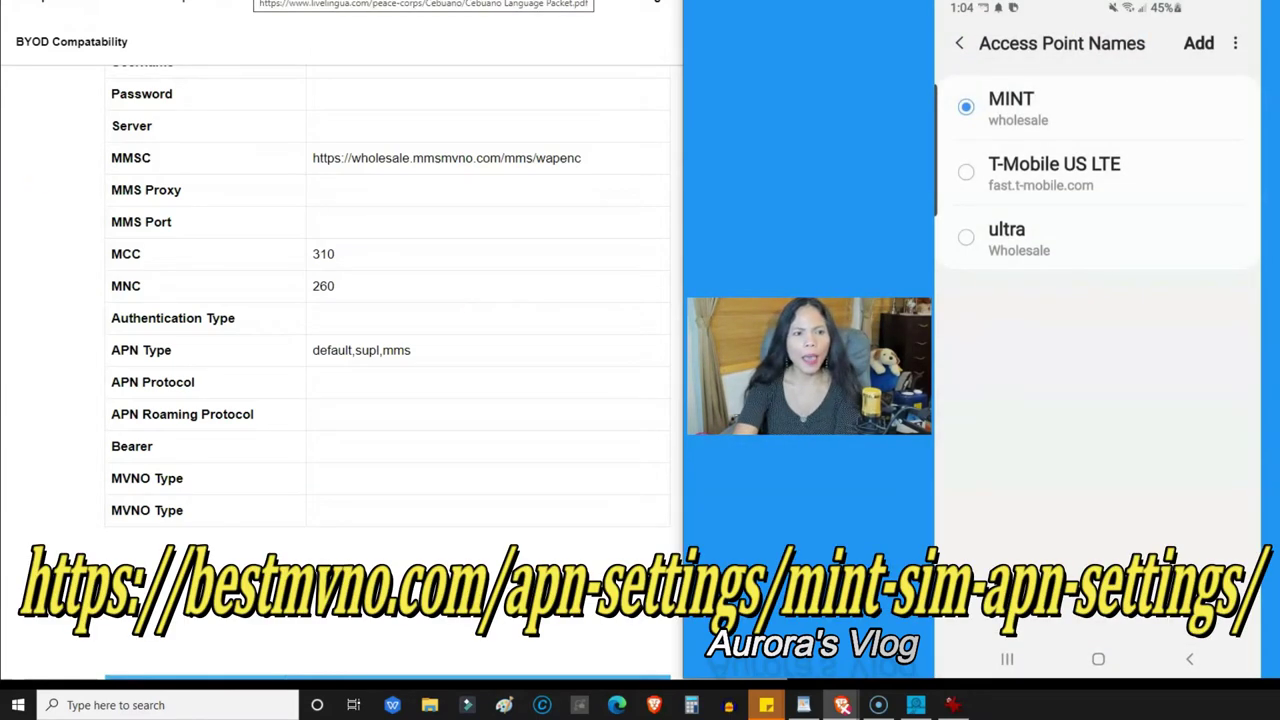
Step: Compare the Main BestMVNO Verified and Alternate 1 tables of suggested APN settings on the web page
{"action": "scroll", "coordinate": [355, 120], "scroll_direction": "up", "scroll_amount": 2}
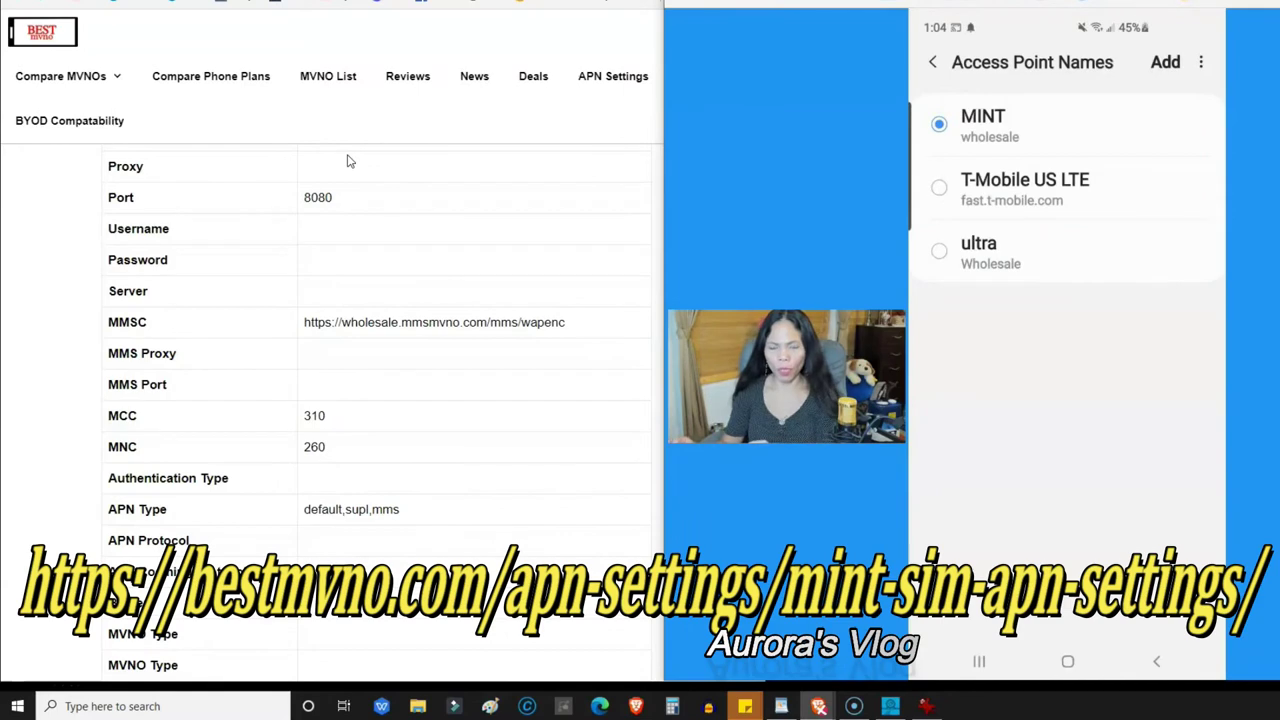
{"action": "scroll", "coordinate": [371, 277], "scroll_direction": "up", "scroll_amount": 10}
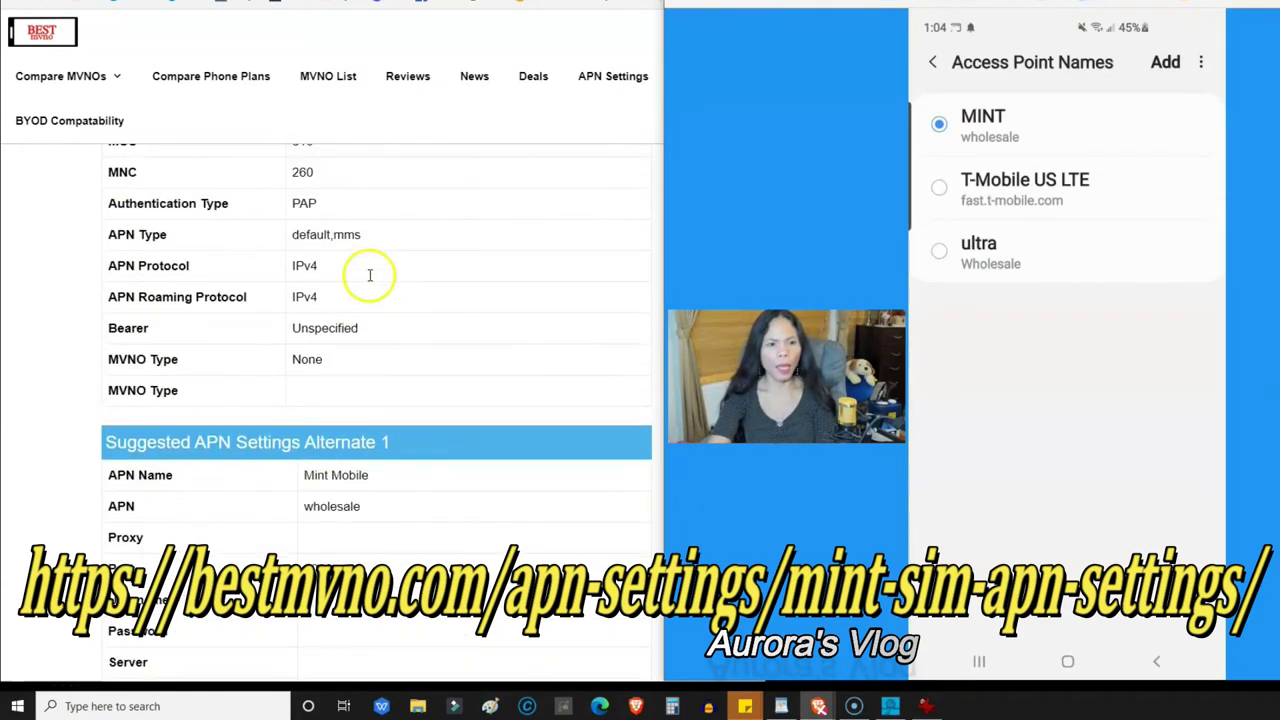
{"action": "scroll", "coordinate": [375, 352], "scroll_direction": "down", "scroll_amount": 7}
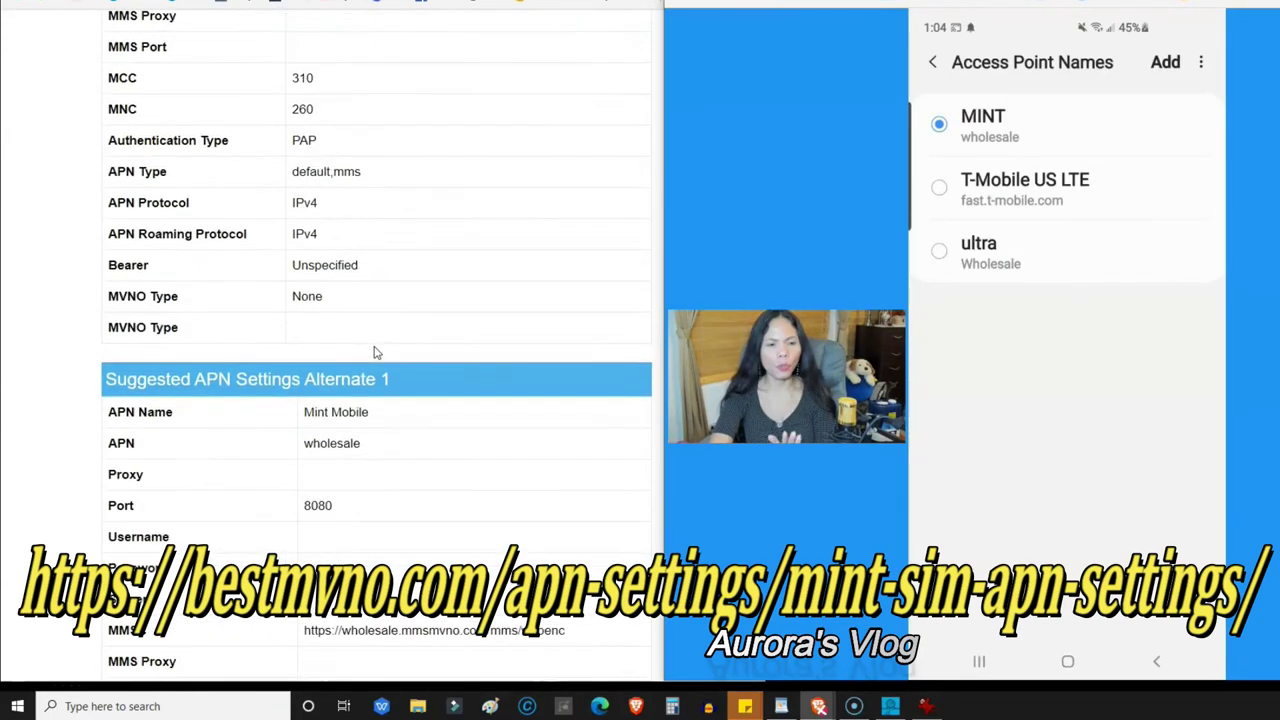
{"action": "scroll", "coordinate": [375, 366], "scroll_direction": "up", "scroll_amount": 5}
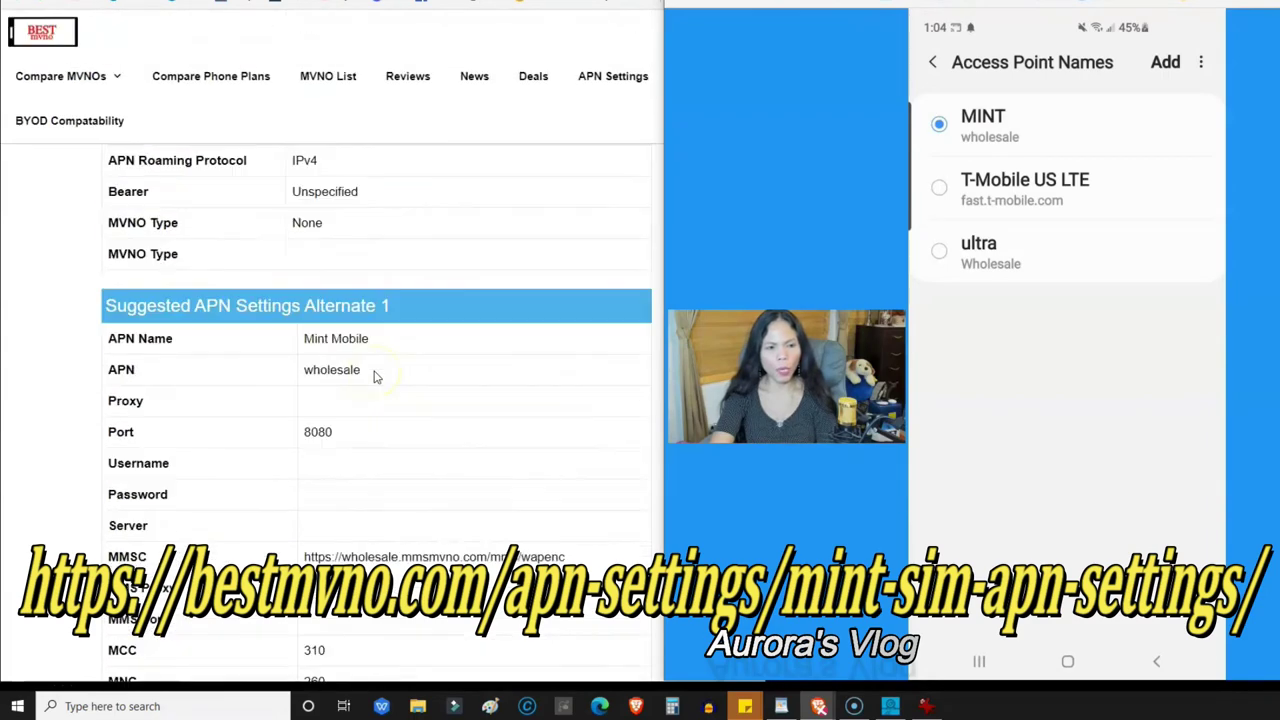
{"action": "scroll", "coordinate": [377, 389], "scroll_direction": "down", "scroll_amount": 3}
{"action": "scroll", "coordinate": [377, 389], "scroll_direction": "down", "scroll_amount": 3}
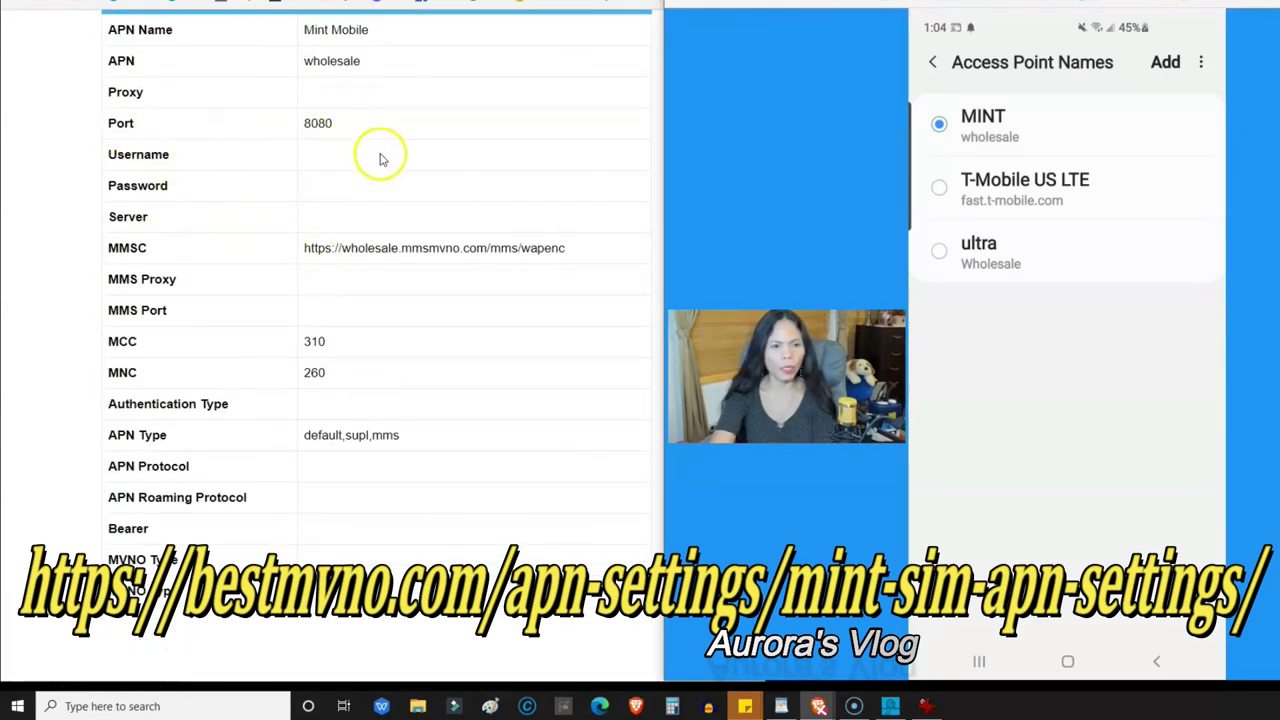
{"action": "scroll", "coordinate": [406, 189], "scroll_direction": "up", "scroll_amount": 2}
{"action": "scroll", "coordinate": [318, 377], "scroll_direction": "down", "scroll_amount": 4}
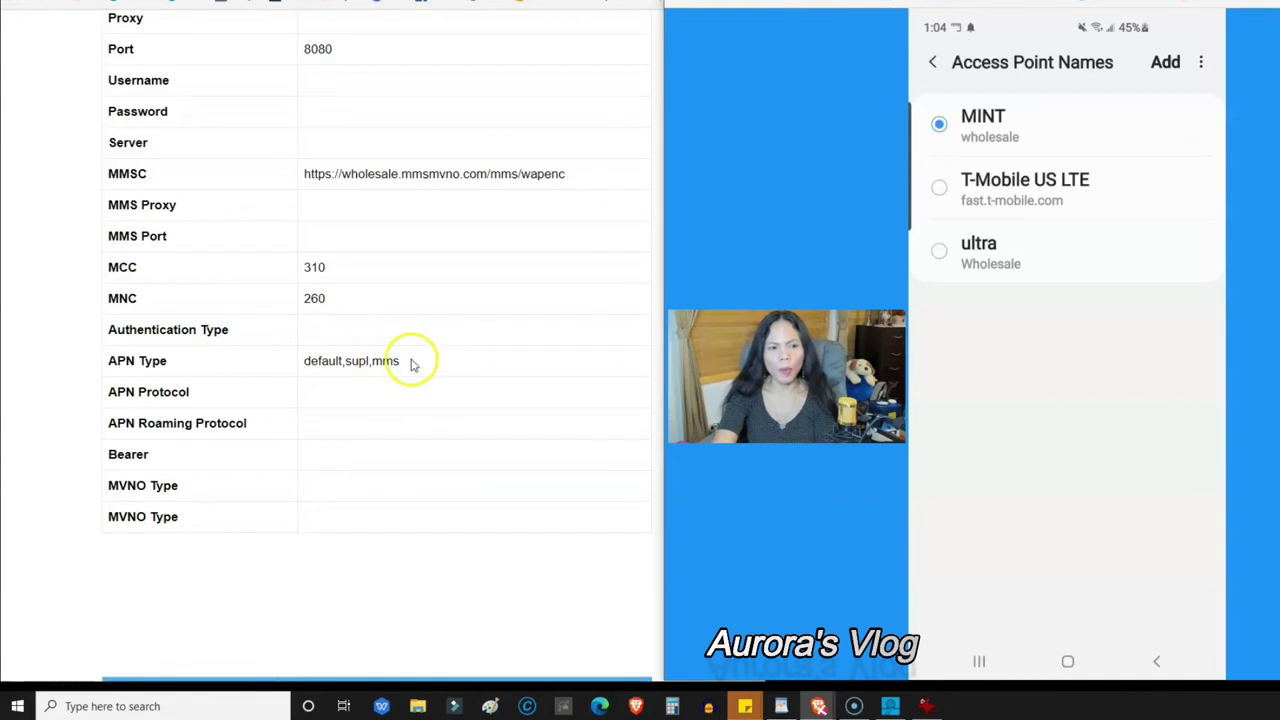
{"action": "scroll", "coordinate": [378, 360], "scroll_direction": "up", "scroll_amount": 3}
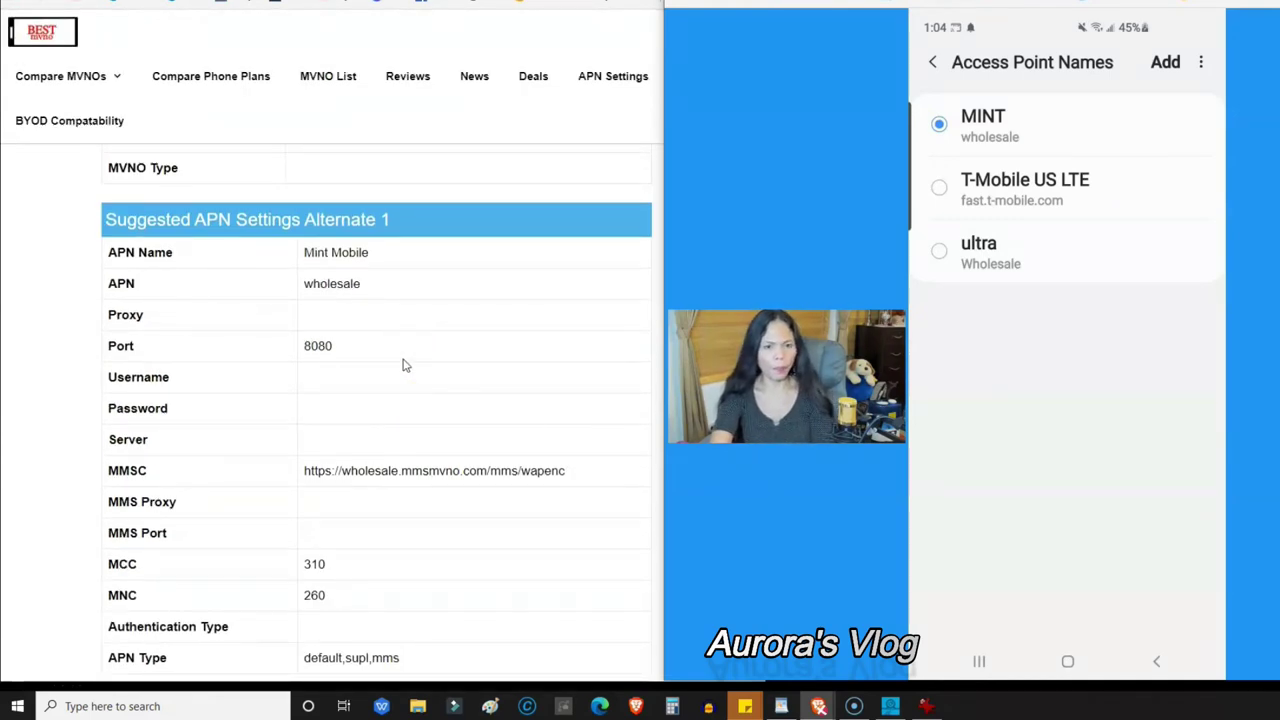
{"action": "scroll", "coordinate": [386, 363], "scroll_direction": "up", "scroll_amount": 1}
{"action": "scroll", "coordinate": [386, 363], "scroll_direction": "down", "scroll_amount": 3}
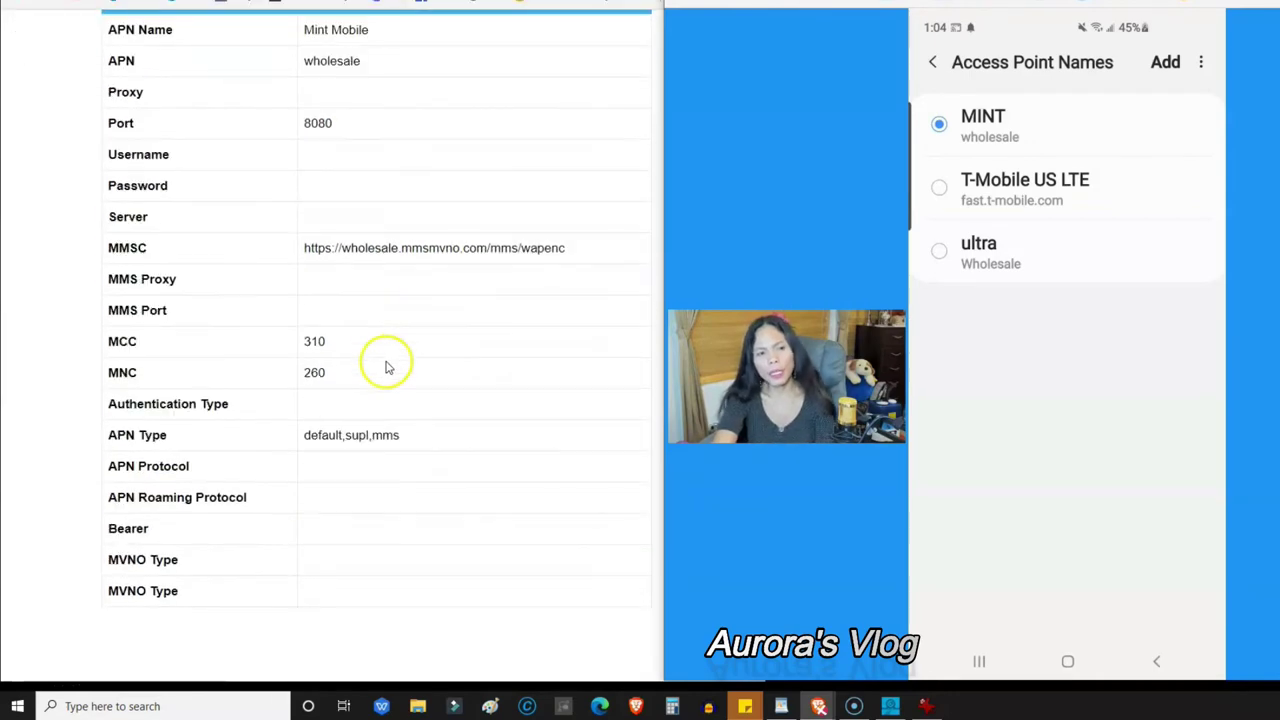
Step: Locate the headings of the Alternate 1 and Main BestMVNO Verified settings tables
{"action": "scroll", "coordinate": [386, 363], "scroll_direction": "up", "scroll_amount": 2}
{"action": "left_click_drag", "start_coordinate": [195, 219], "coordinate": [418, 203]}
{"action": "left_click", "coordinate": [418, 203]}
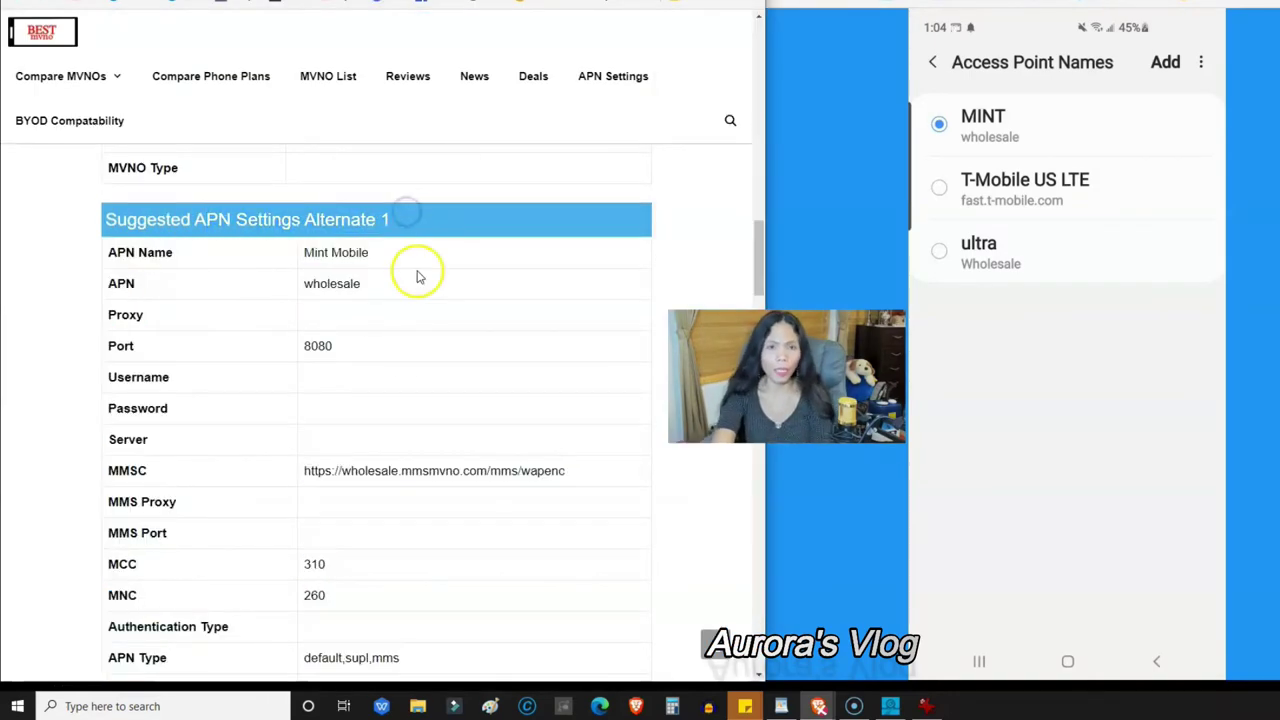
{"action": "scroll", "coordinate": [418, 286], "scroll_direction": "up", "scroll_amount": 6}
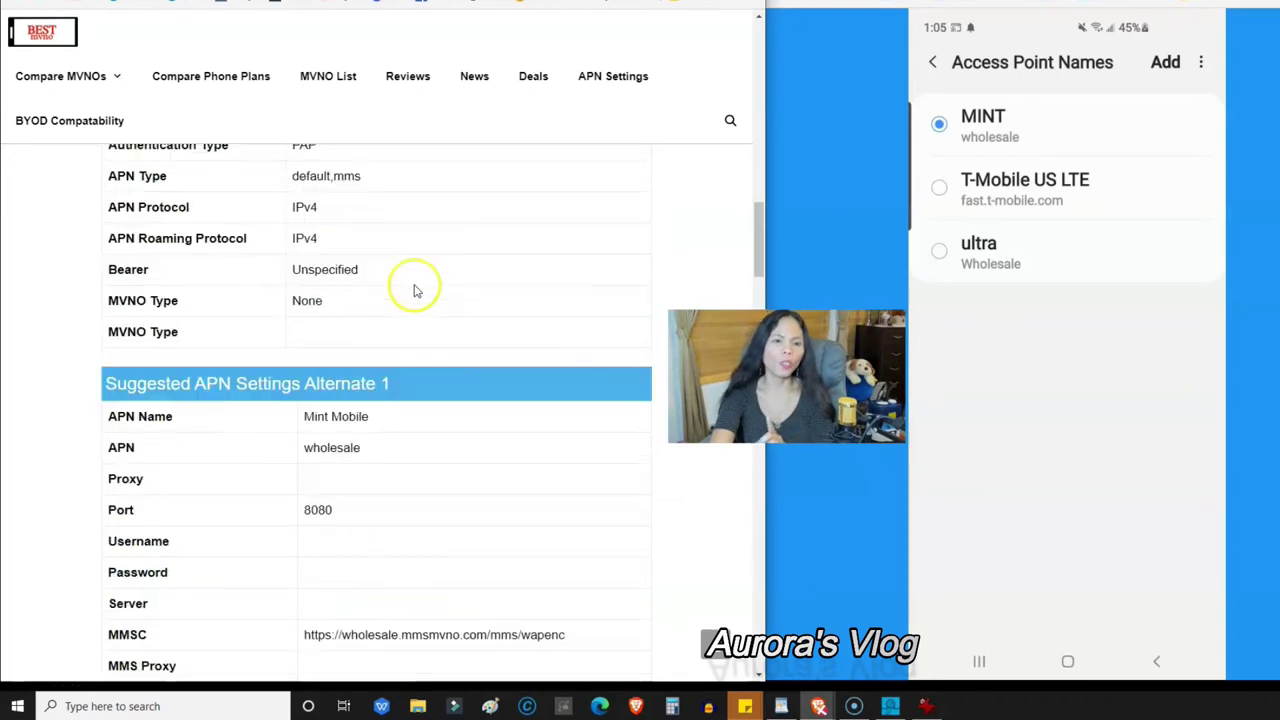
{"action": "scroll", "coordinate": [417, 290], "scroll_direction": "down", "scroll_amount": 1}
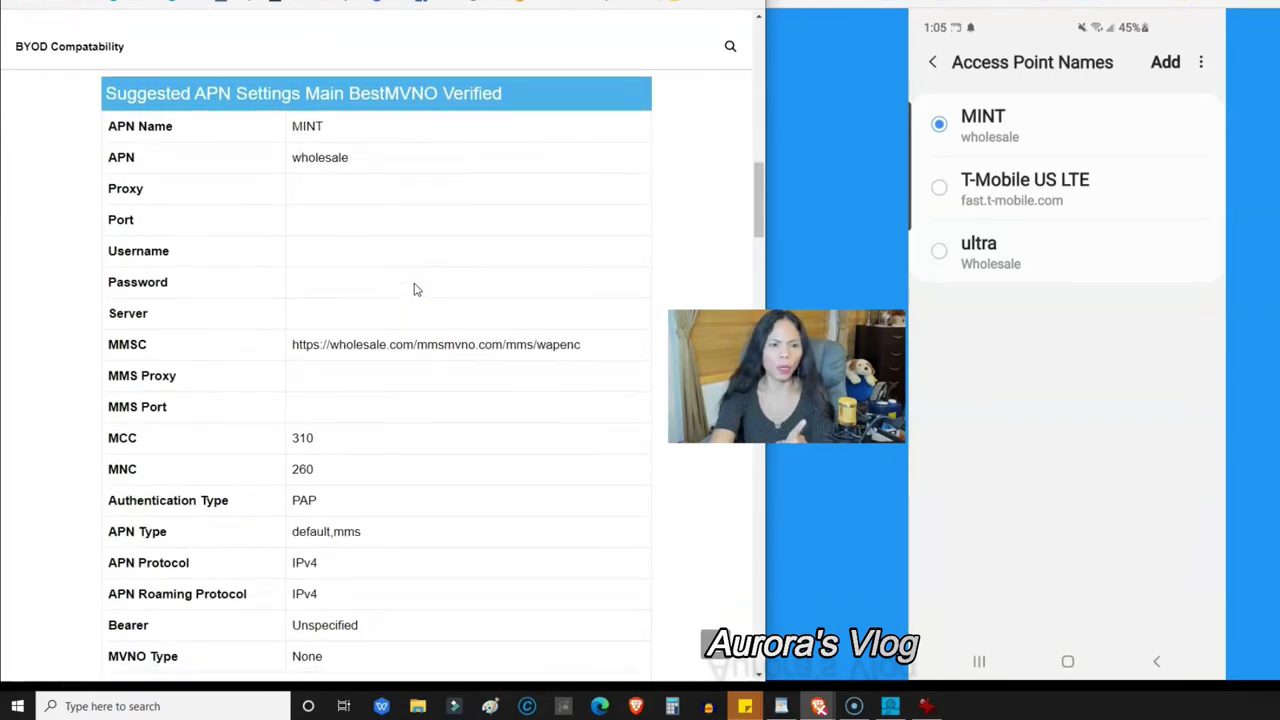
{"action": "left_click", "coordinate": [178, 93]}
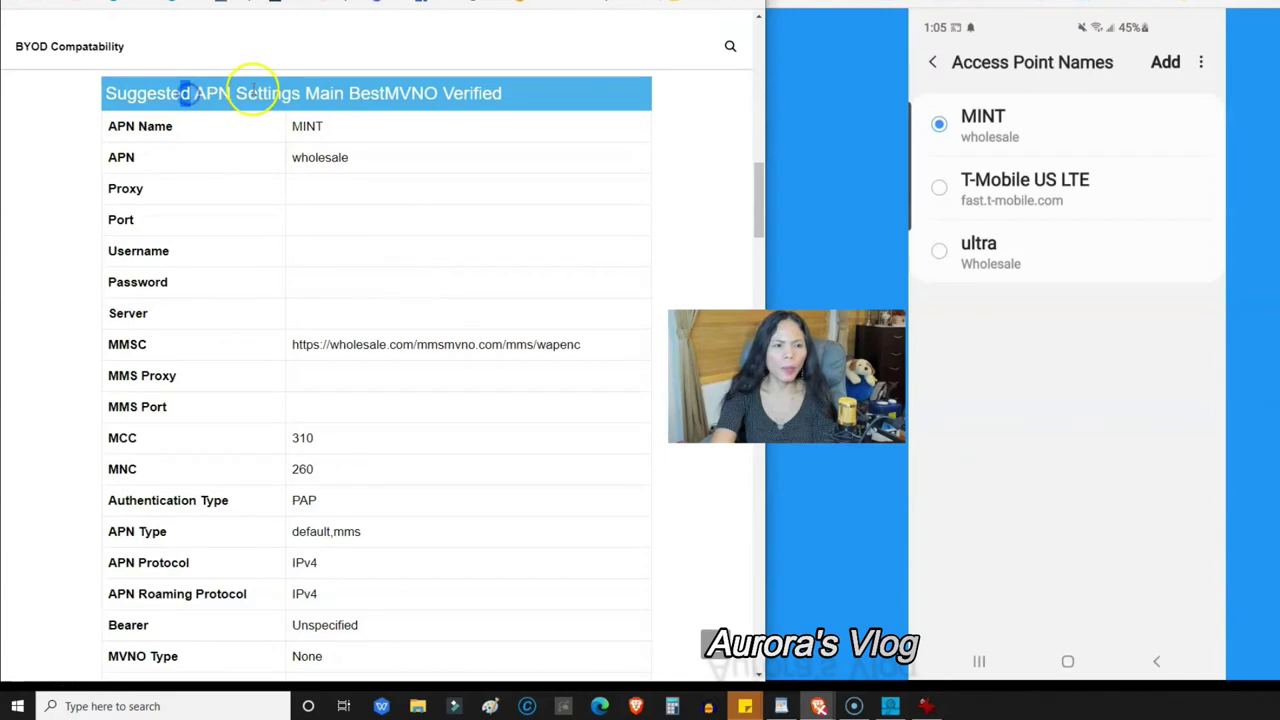
{"action": "left_click", "coordinate": [352, 93]}
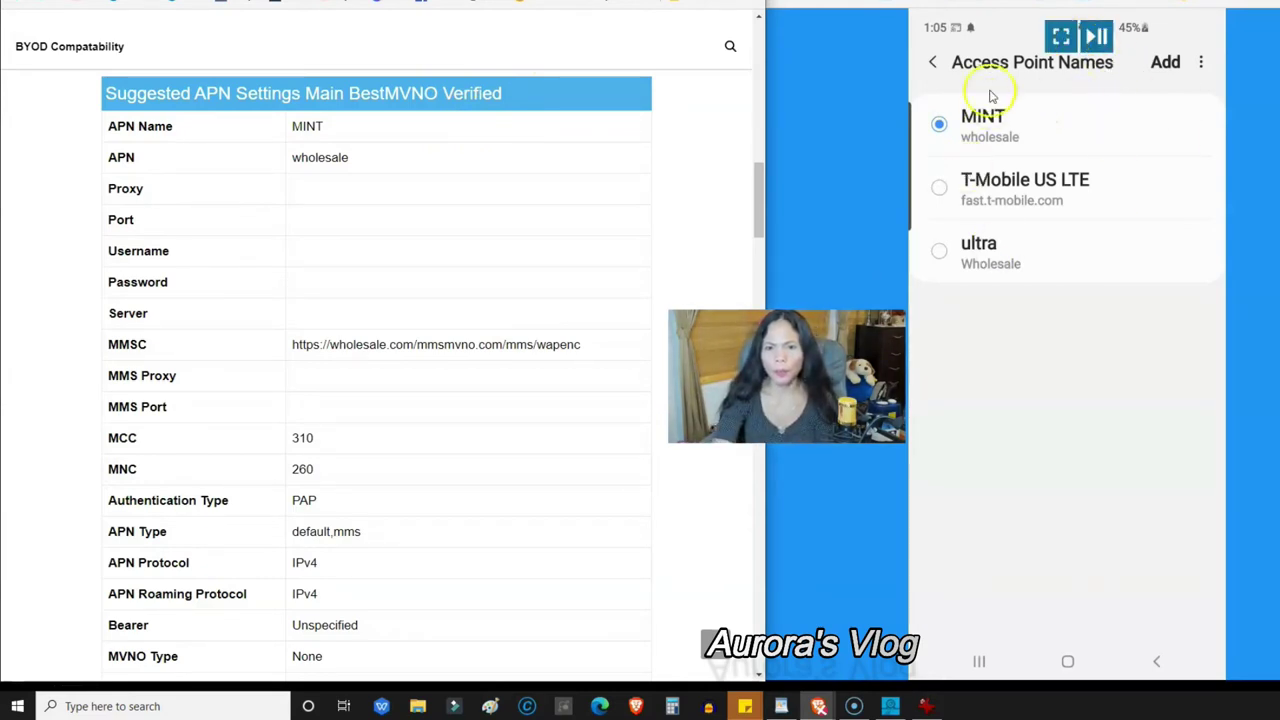
Step: Open the MINT access point for editing and check its name and APN entries
{"action": "left_click", "coordinate": [988, 127]}
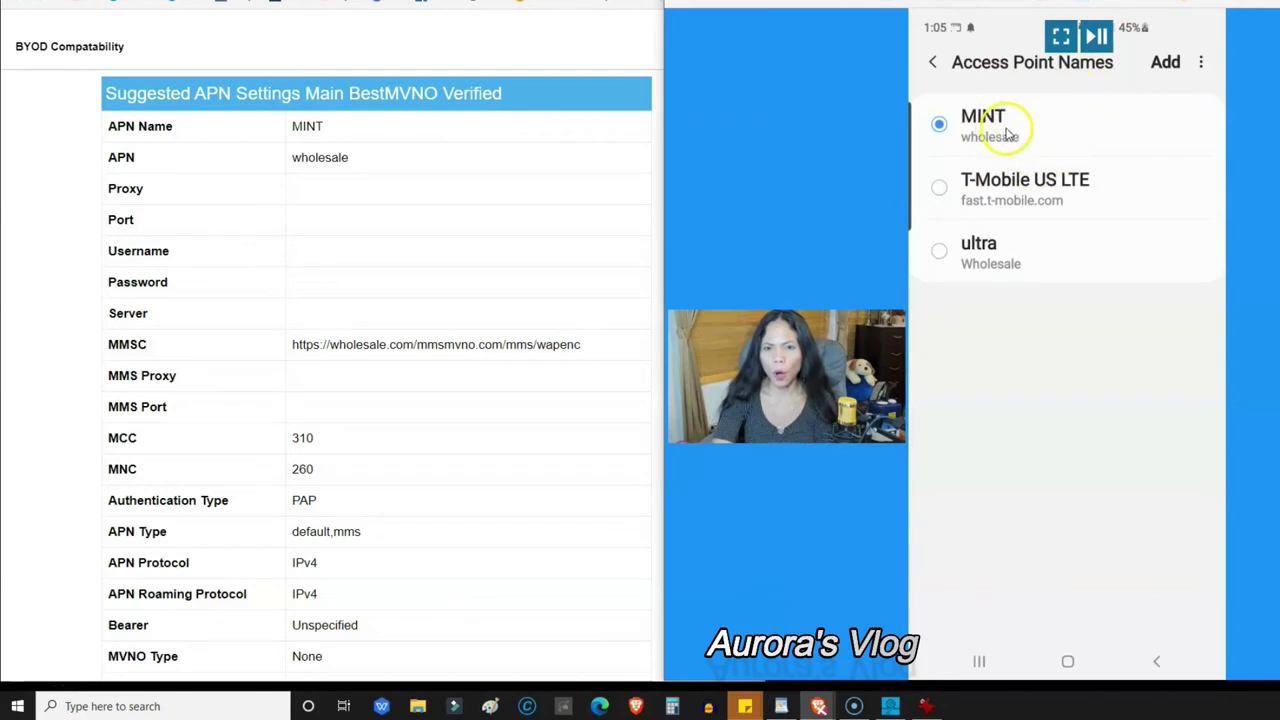
{"action": "left_click", "coordinate": [1135, 143]}
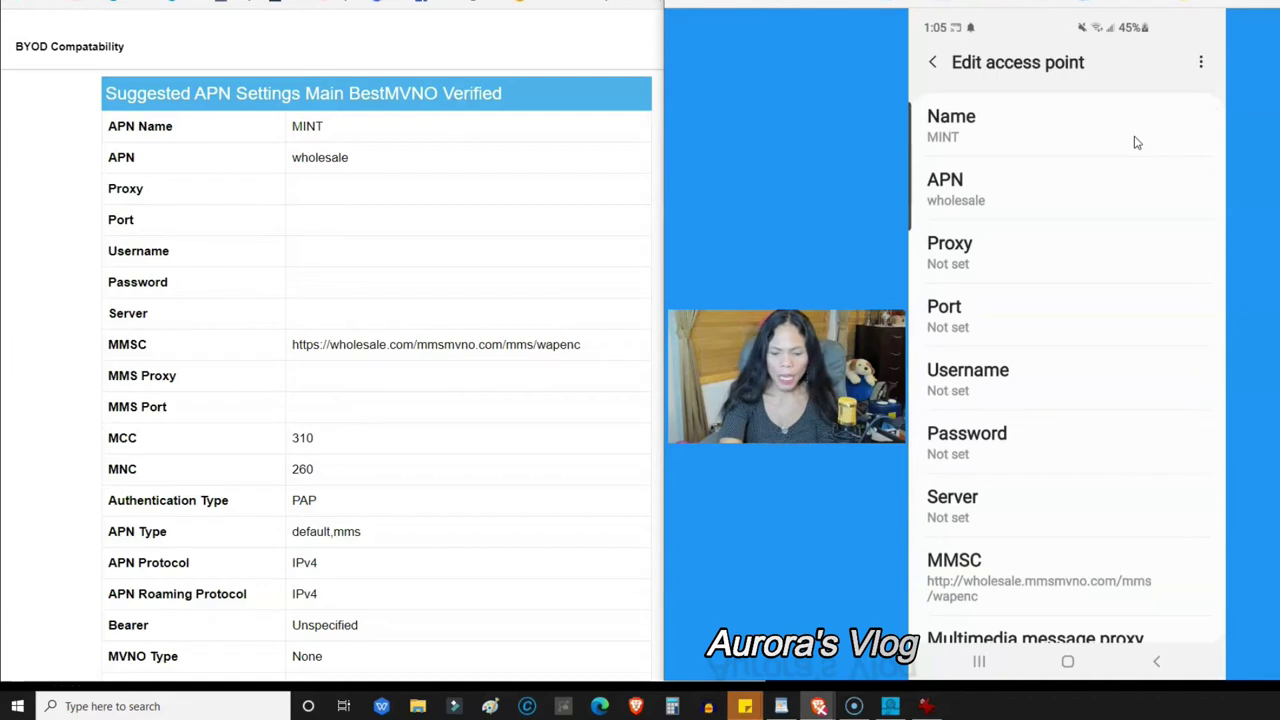
{"action": "left_click", "coordinate": [1135, 143]}
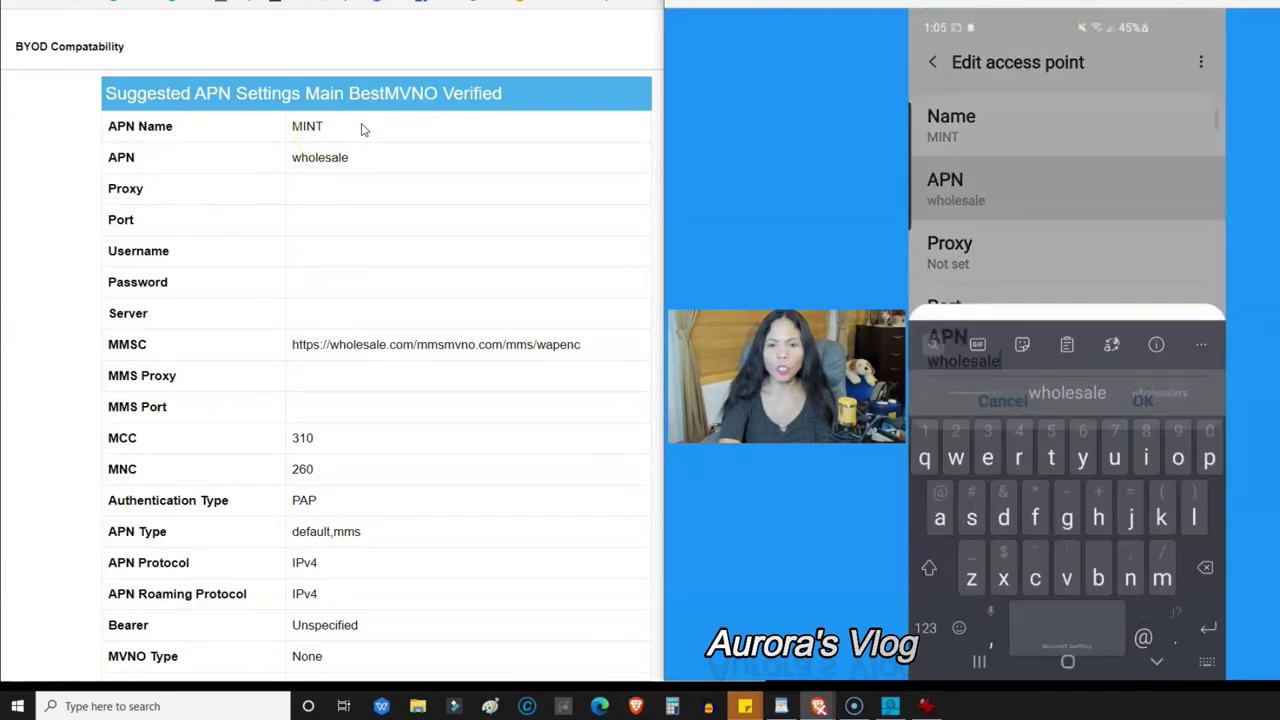
Step: Compare the MINT access point's APN, proxy and port entries with both suggested settings tables
{"action": "scroll", "coordinate": [330, 220], "scroll_direction": "down", "scroll_amount": 8}
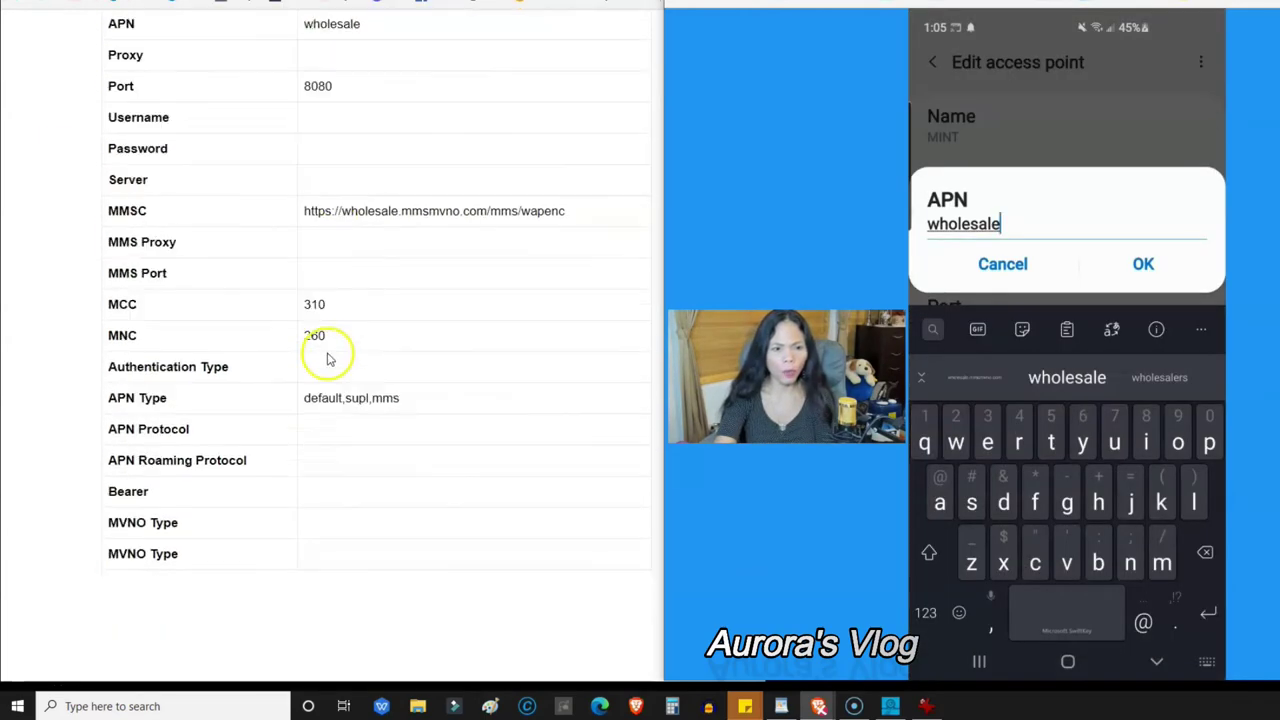
{"action": "scroll", "coordinate": [334, 206], "scroll_direction": "up", "scroll_amount": 2}
{"action": "scroll", "coordinate": [334, 230], "scroll_direction": "up", "scroll_amount": 6}
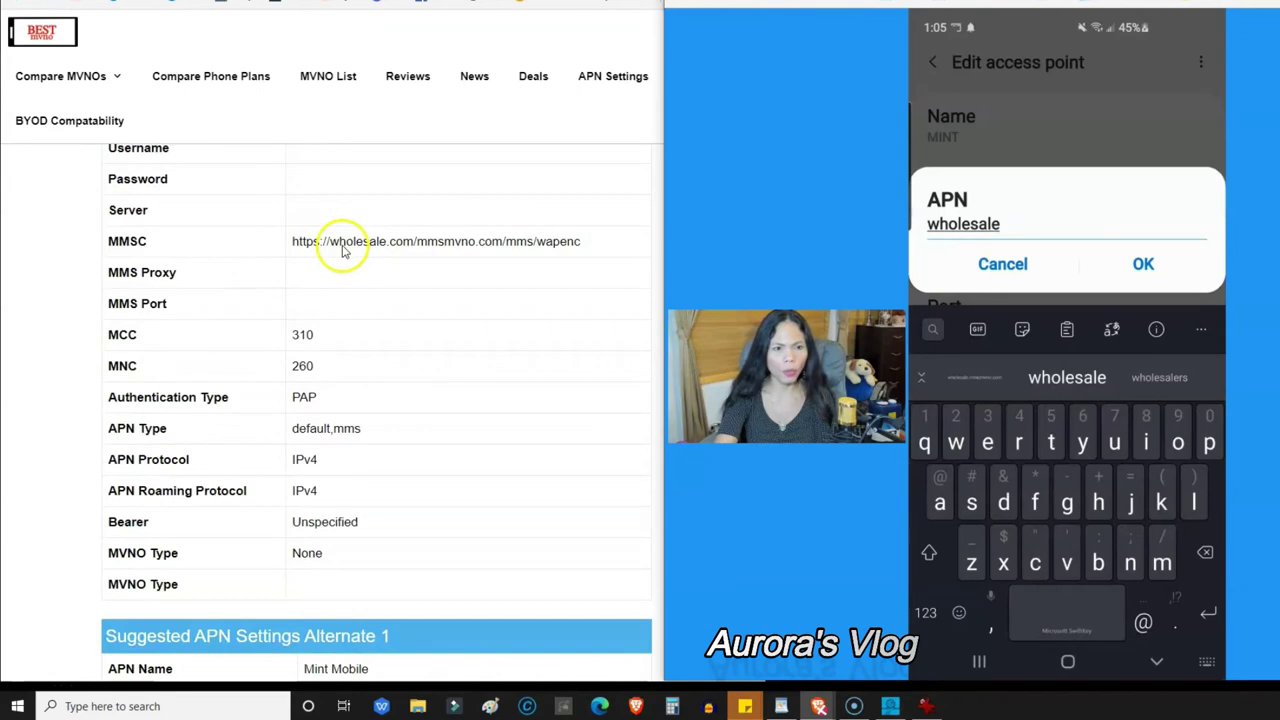
{"action": "scroll", "coordinate": [346, 278], "scroll_direction": "down", "scroll_amount": 3}
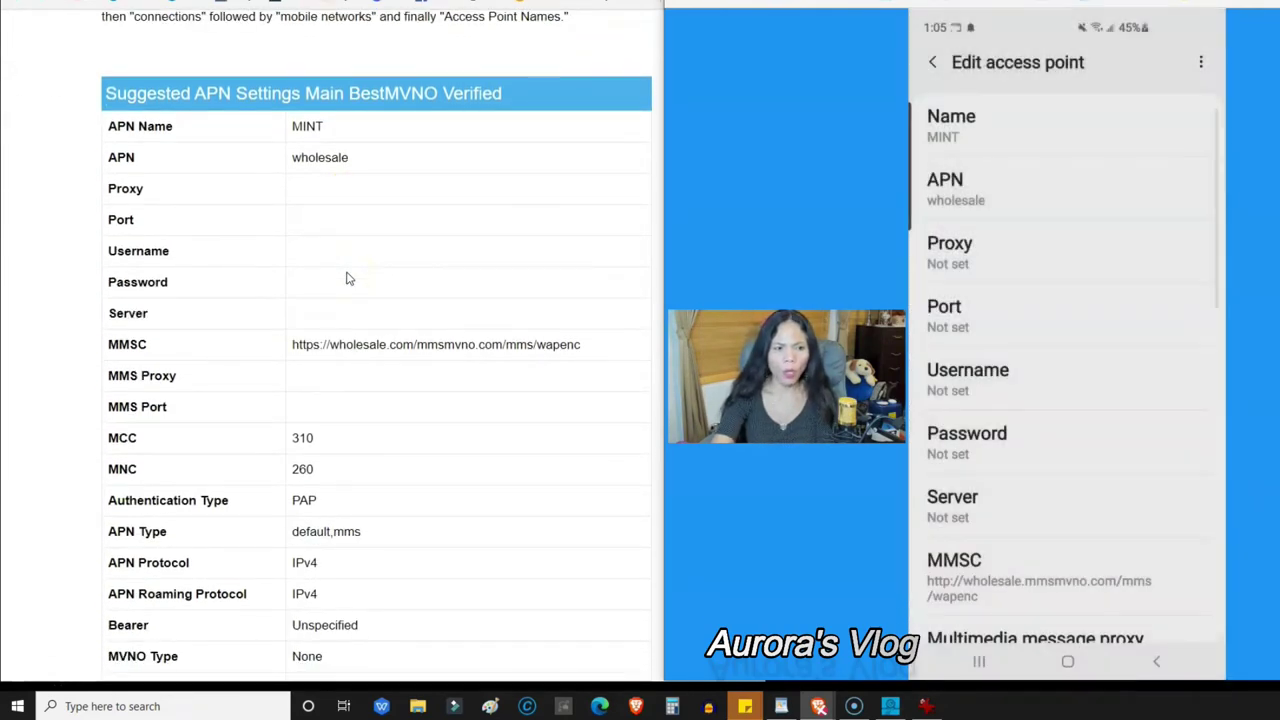
{"action": "scroll", "coordinate": [346, 285], "scroll_direction": "down", "scroll_amount": 7}
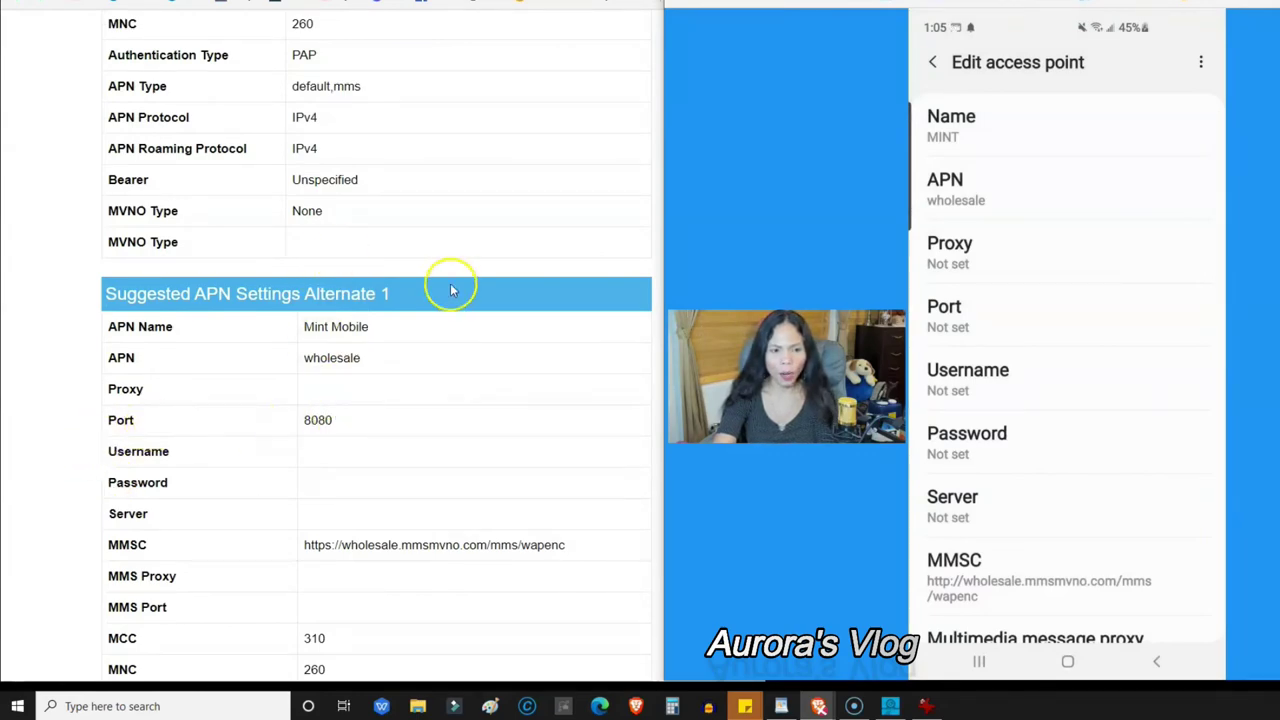
{"action": "scroll", "coordinate": [415, 375], "scroll_direction": "up", "scroll_amount": 4}
{"action": "scroll", "coordinate": [405, 398], "scroll_direction": "up", "scroll_amount": 4}
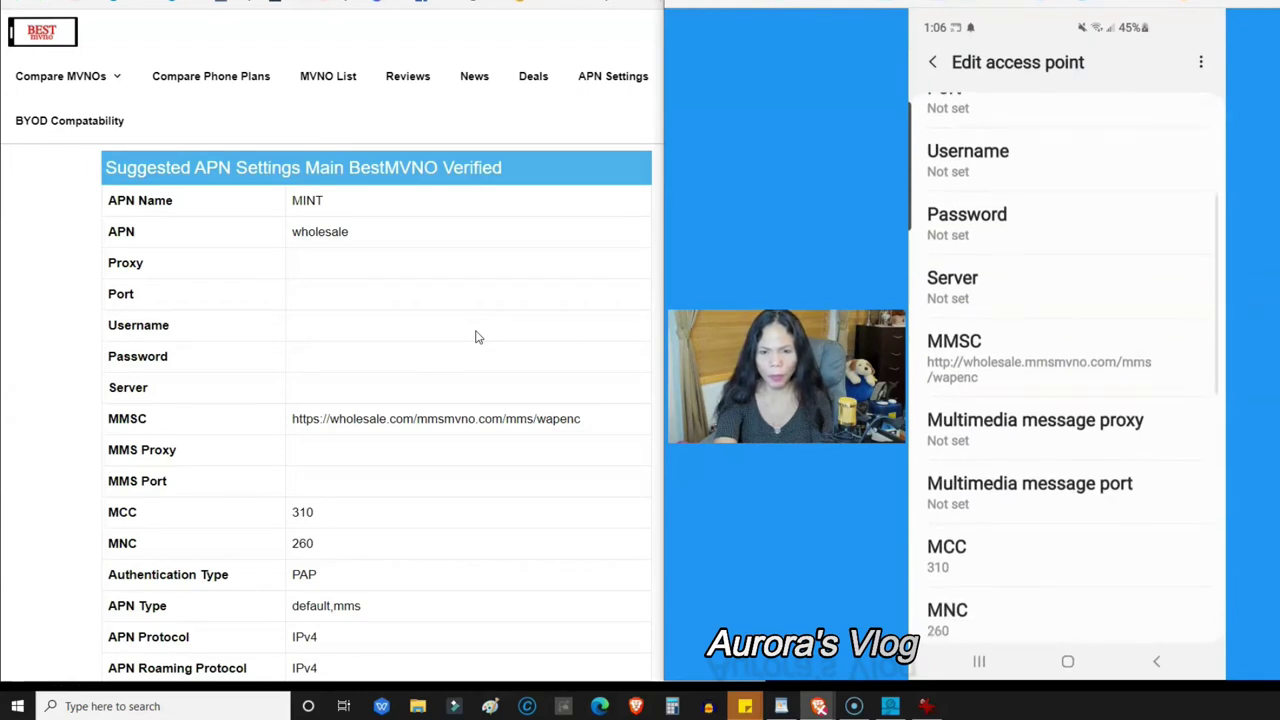
Step: Check the MINT access point's MMSC address and the multimedia message, MCC and MNC fields against both suggested settings tables
{"action": "mouse_move", "coordinate": [937, 286]}
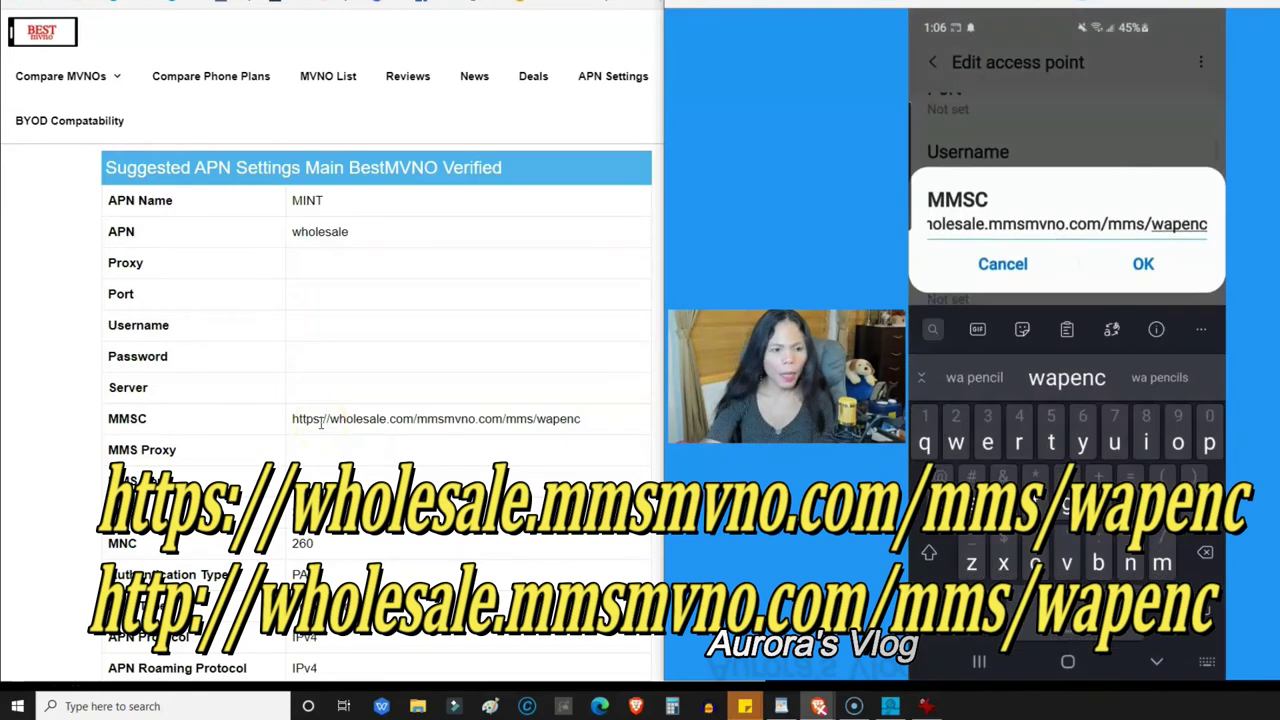
{"action": "left_click", "coordinate": [948, 236]}
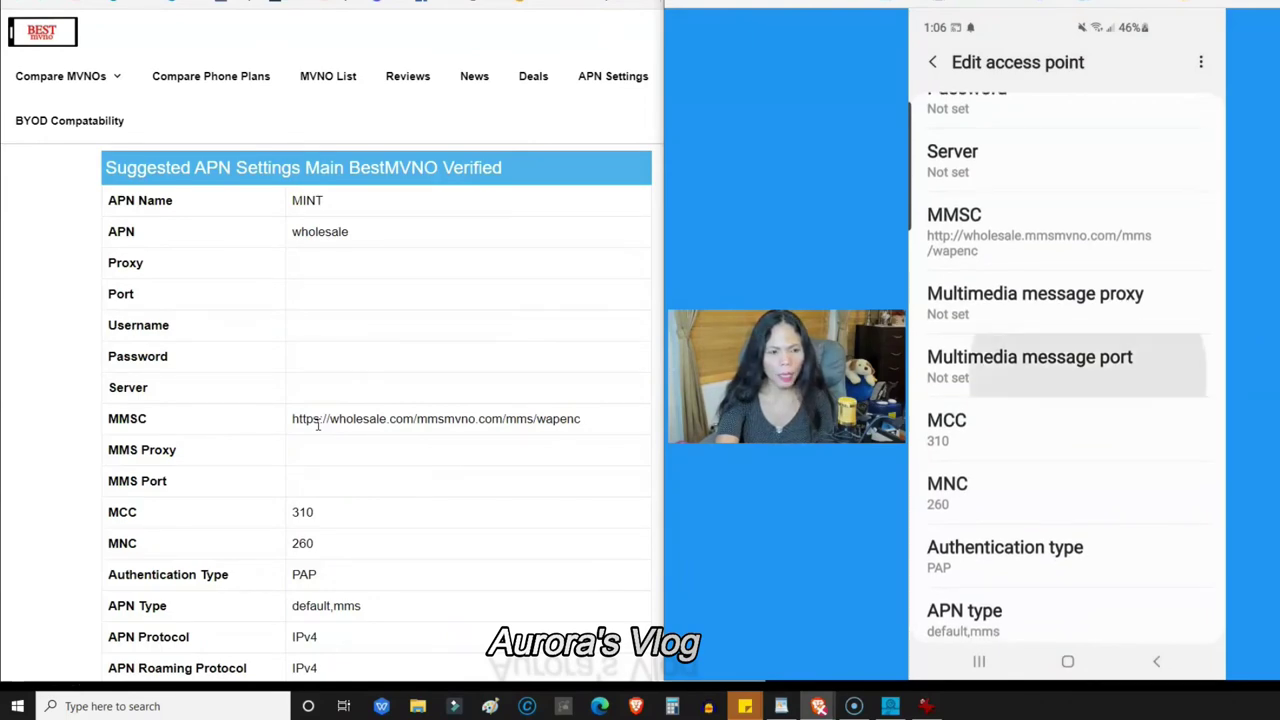
{"action": "scroll", "coordinate": [408, 456], "scroll_direction": "down", "scroll_amount": 5}
{"action": "scroll", "coordinate": [408, 456], "scroll_direction": "down", "scroll_amount": 4}
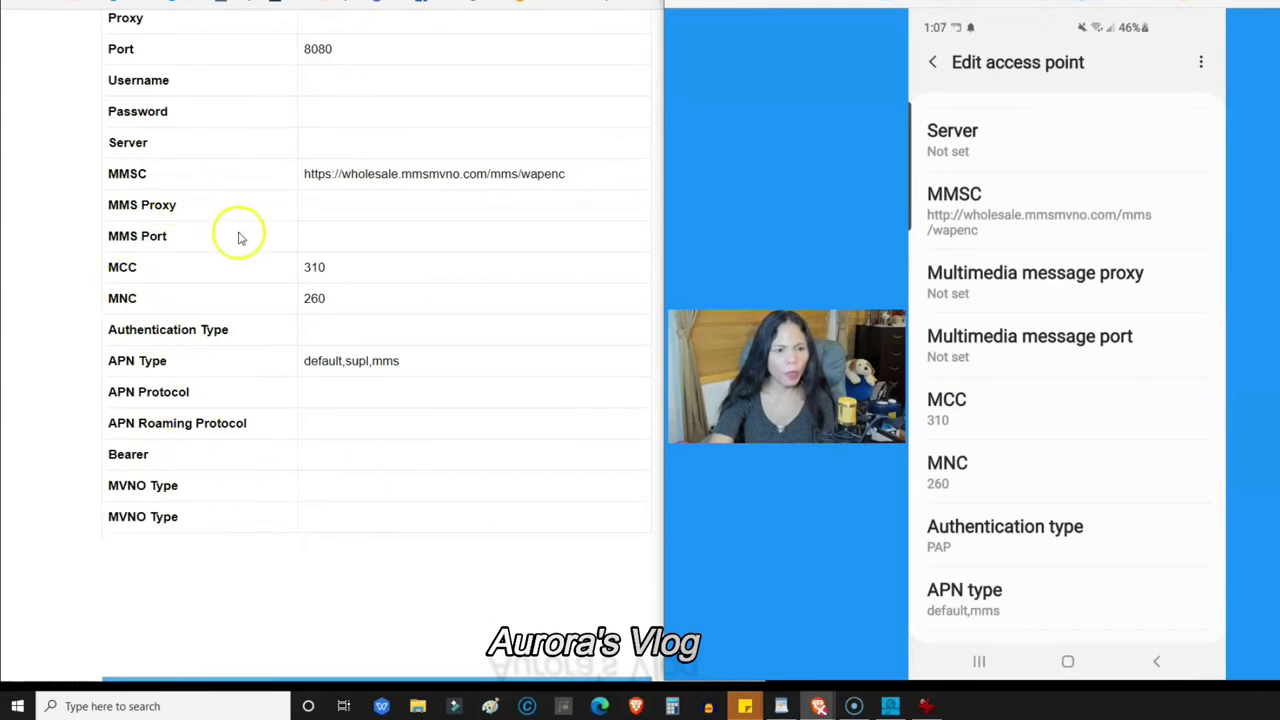
{"action": "scroll", "coordinate": [285, 285], "scroll_direction": "up", "scroll_amount": 1}
{"action": "scroll", "coordinate": [285, 285], "scroll_direction": "up", "scroll_amount": 7}
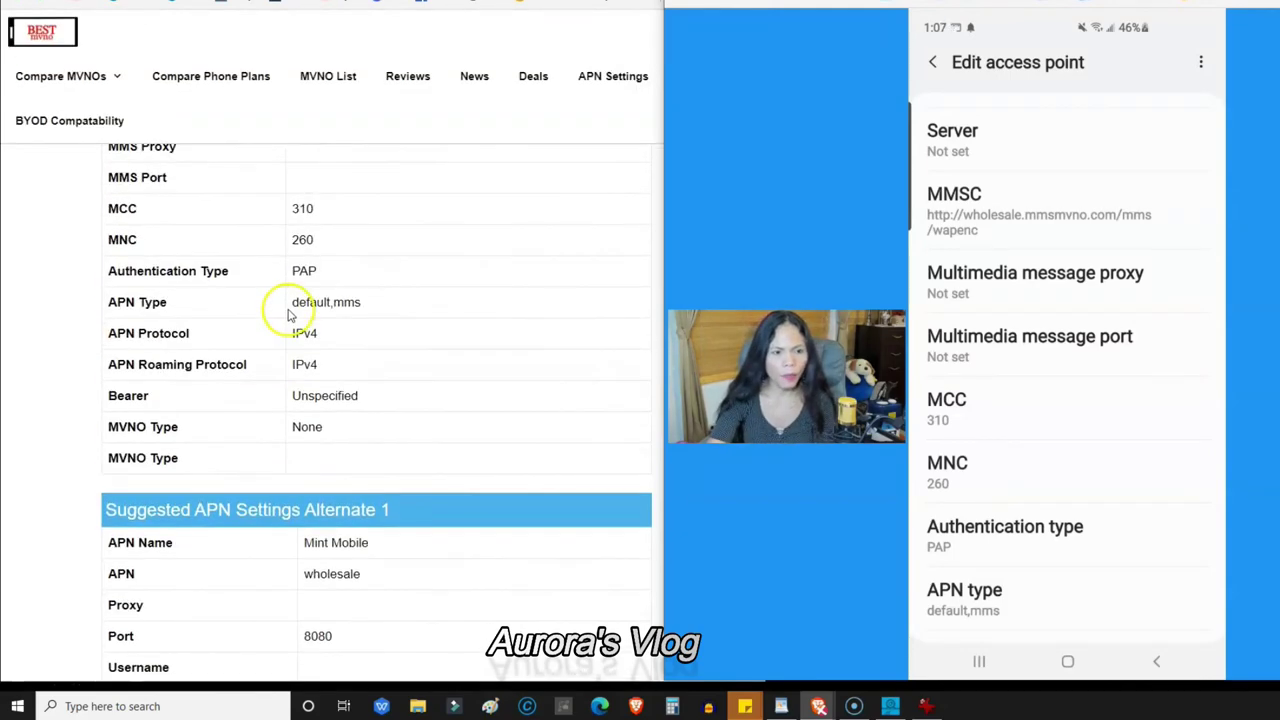
{"action": "scroll", "coordinate": [295, 344], "scroll_direction": "down", "scroll_amount": 1}
{"action": "scroll", "coordinate": [223, 291], "scroll_direction": "down", "scroll_amount": 5}
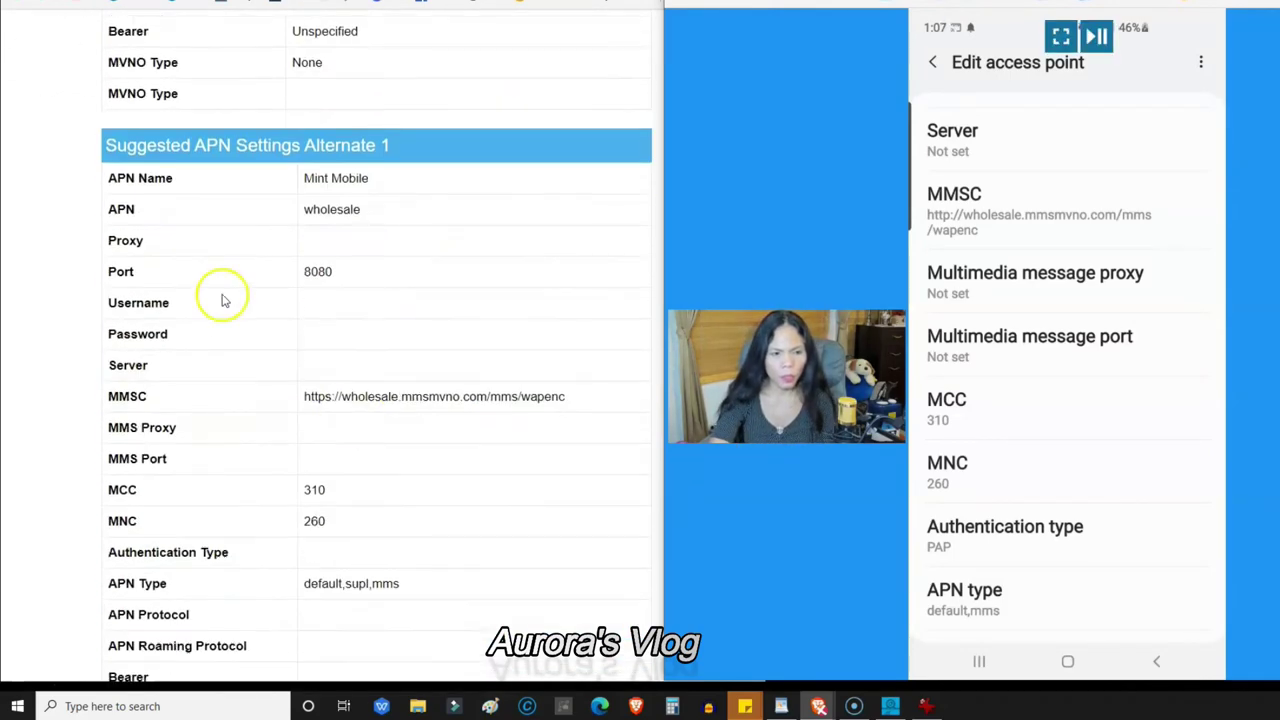
{"action": "scroll", "coordinate": [306, 291], "scroll_direction": "down", "scroll_amount": 4}
{"action": "scroll", "coordinate": [350, 440], "scroll_direction": "up", "scroll_amount": 10}
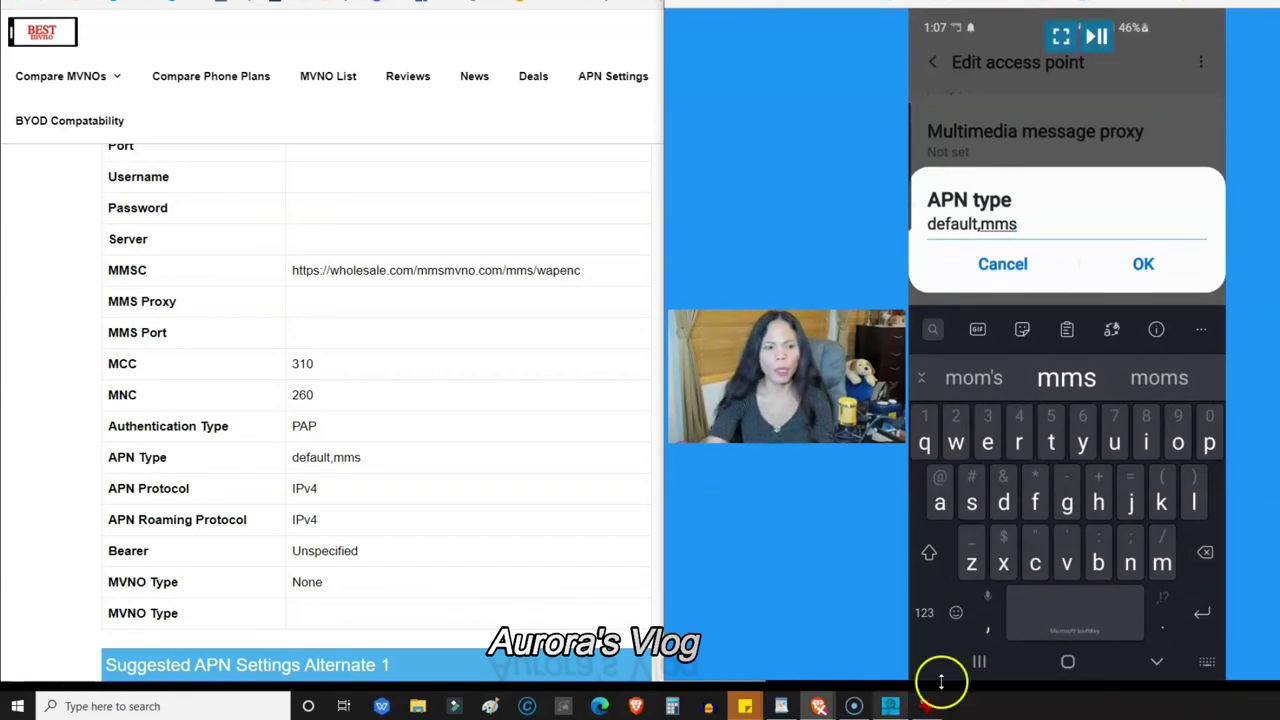
Step: Check the MINT access point's APN type against the Main and Alternate 1 settings, then close its entry dialog
{"action": "scroll", "coordinate": [351, 418], "scroll_direction": "down", "scroll_amount": 3}
{"action": "scroll", "coordinate": [351, 418], "scroll_direction": "down", "scroll_amount": 3}
{"action": "scroll", "coordinate": [343, 423], "scroll_direction": "up", "scroll_amount": 2}
{"action": "scroll", "coordinate": [354, 294], "scroll_direction": "down", "scroll_amount": 2}
{"action": "scroll", "coordinate": [333, 415], "scroll_direction": "up", "scroll_amount": 1}
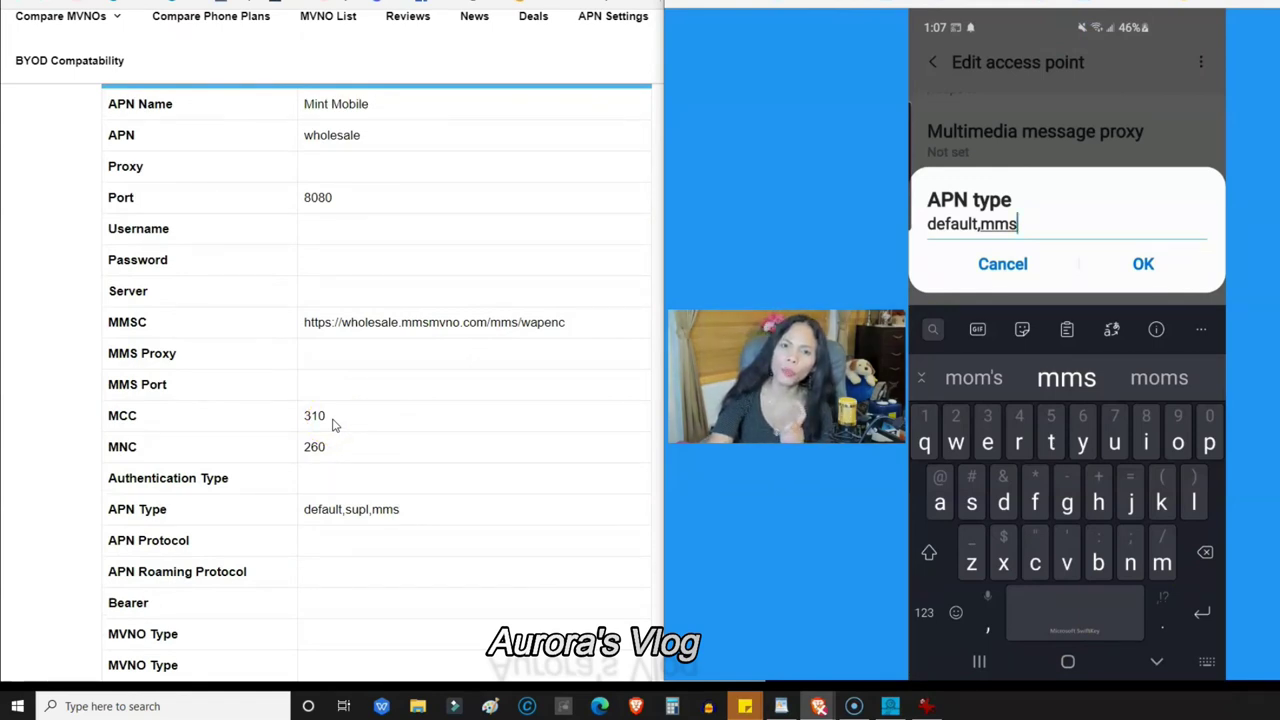
{"action": "left_click", "coordinate": [334, 521]}
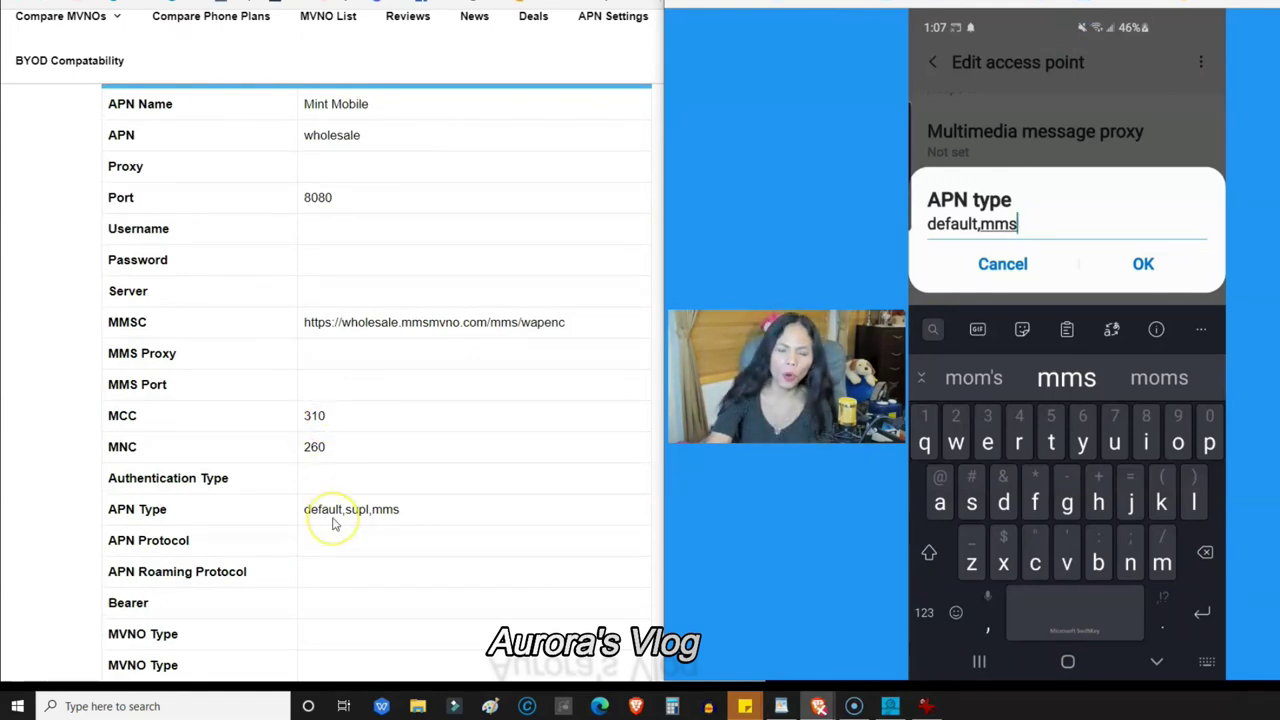
{"action": "left_click", "coordinate": [357, 514]}
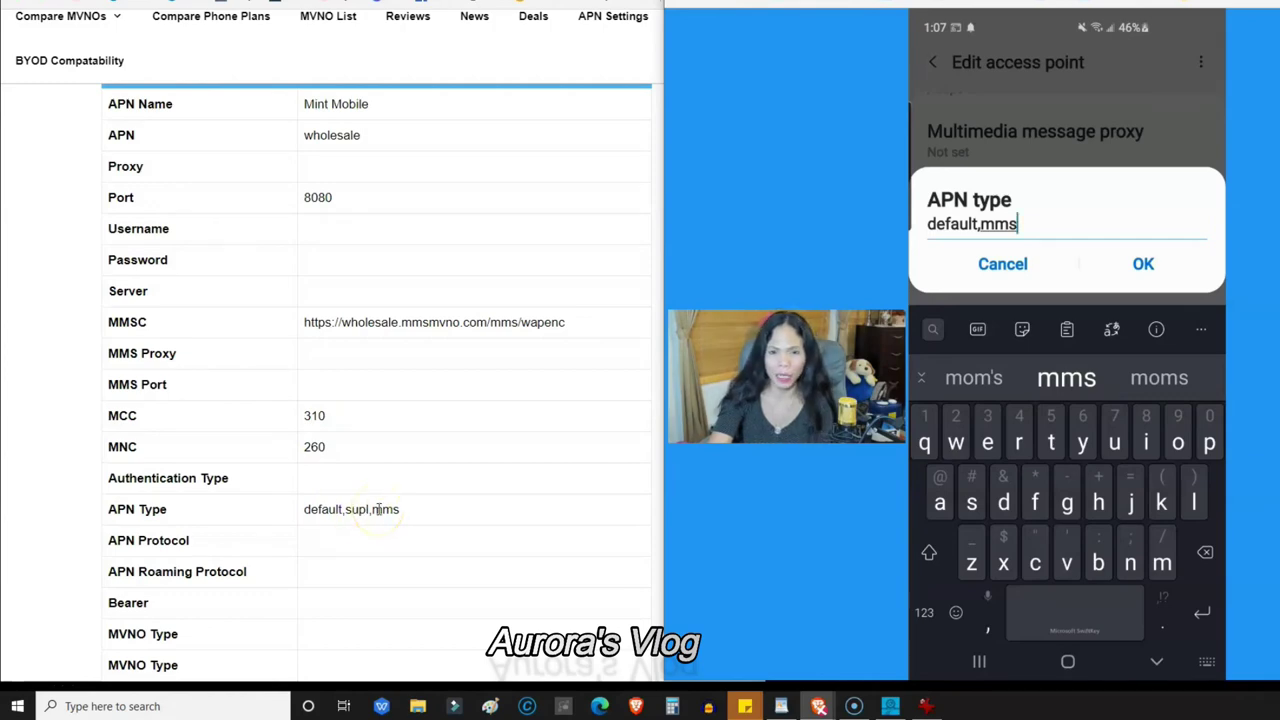
{"action": "scroll", "coordinate": [414, 320], "scroll_direction": "up", "scroll_amount": 6}
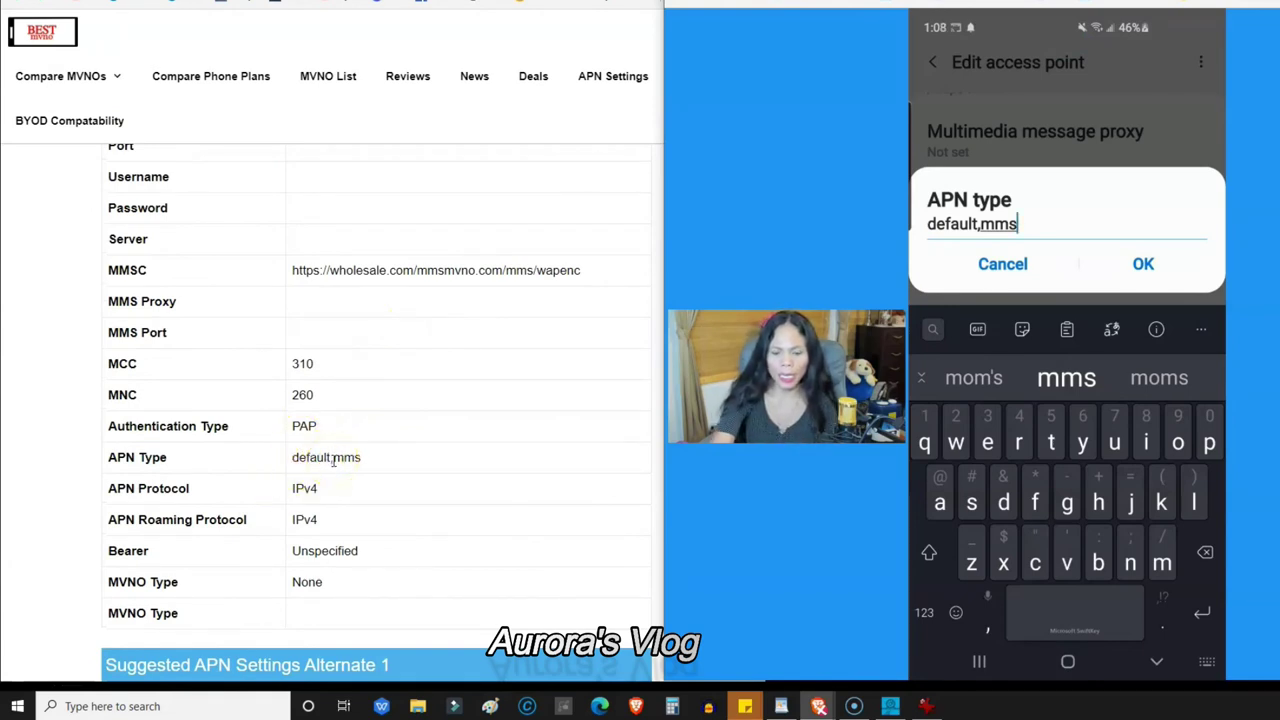
{"action": "left_click", "coordinate": [1105, 268]}
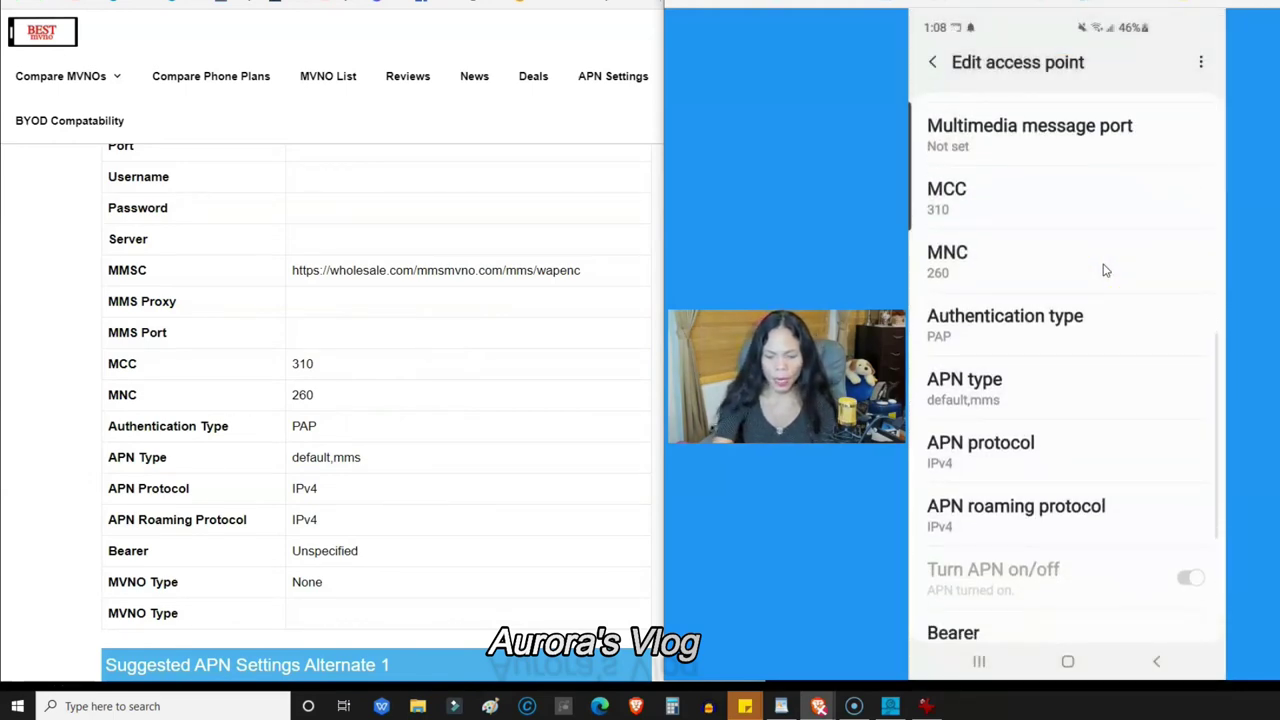
Step: Check the MINT access point's APN protocol and roaming protocol against both suggested settings tables
{"action": "scroll", "coordinate": [300, 460], "scroll_direction": "down", "scroll_amount": 6}
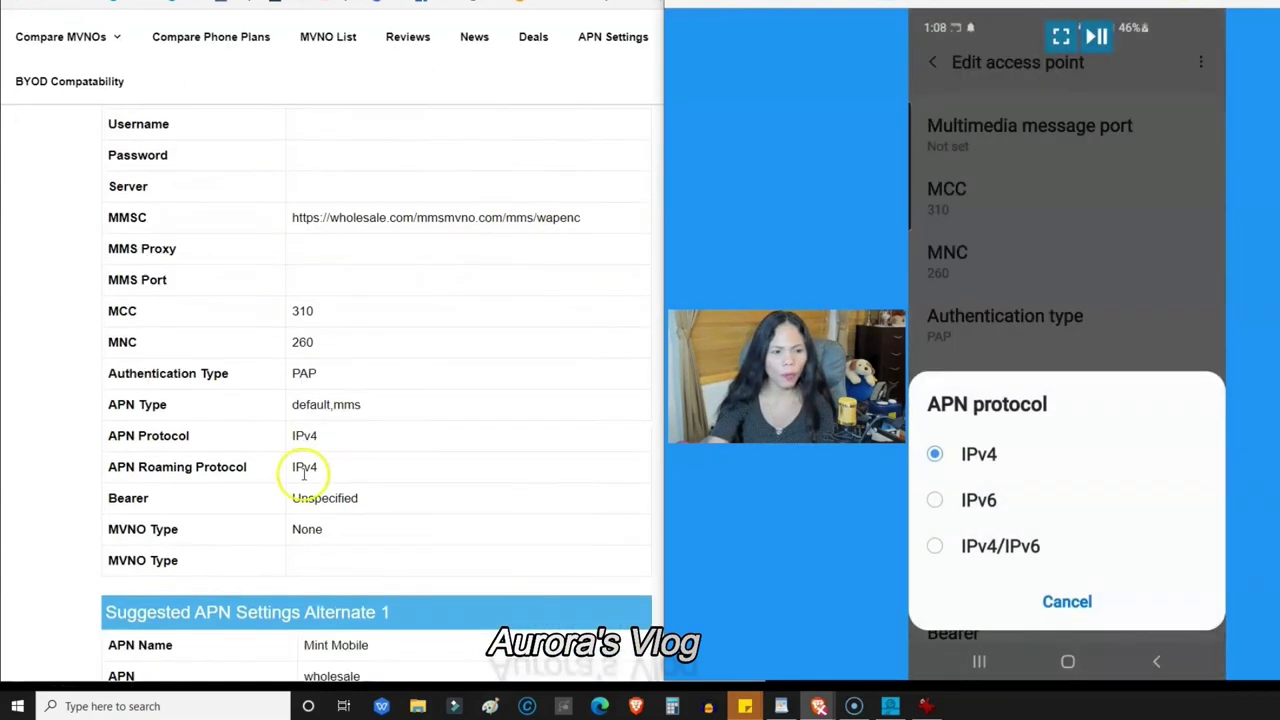
{"action": "scroll", "coordinate": [320, 433], "scroll_direction": "down", "scroll_amount": 2}
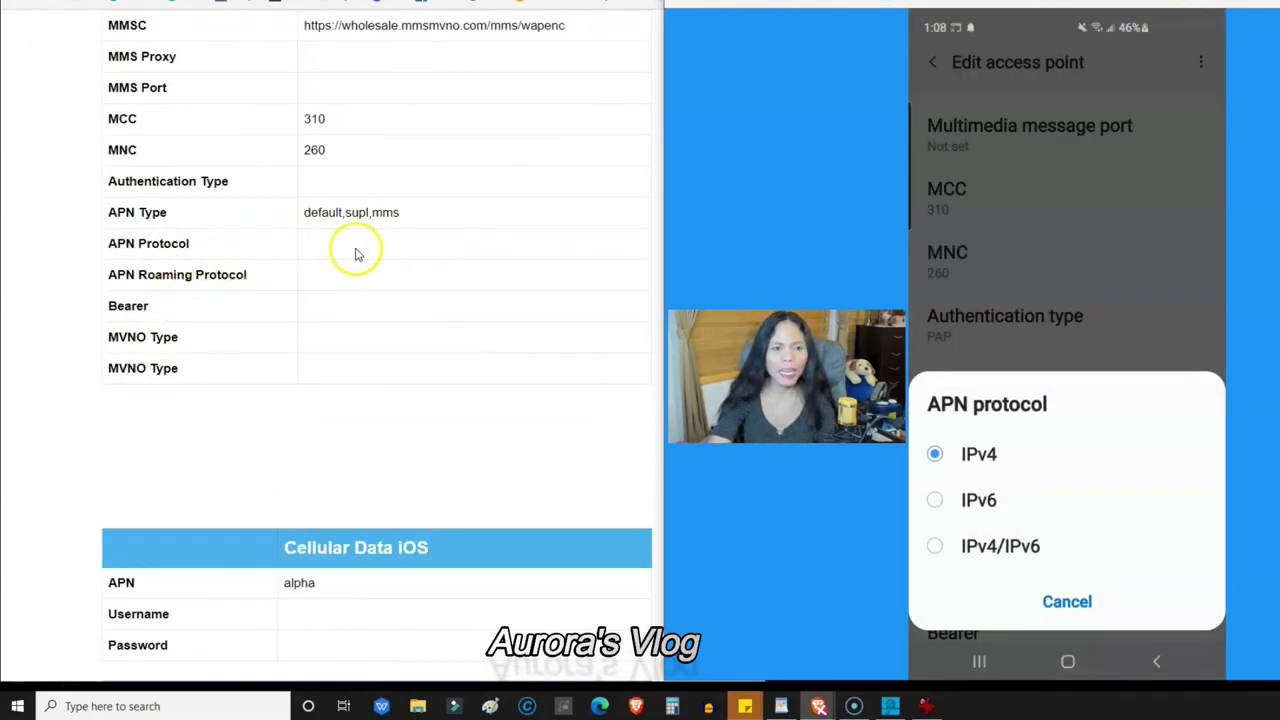
{"action": "scroll", "coordinate": [390, 258], "scroll_direction": "up", "scroll_amount": 2}
{"action": "scroll", "coordinate": [394, 275], "scroll_direction": "up", "scroll_amount": 6}
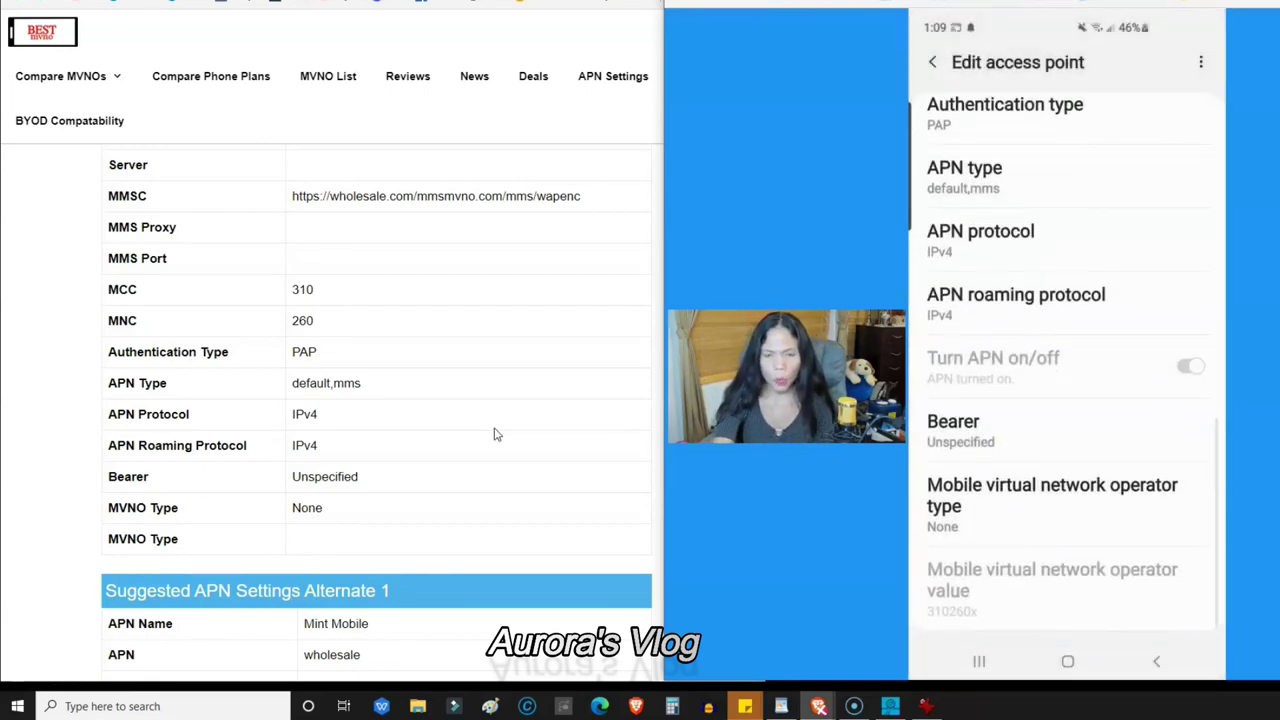
Step: Save the MINT access point and return to the list of access point names
{"action": "left_click", "coordinate": [610, 295]}
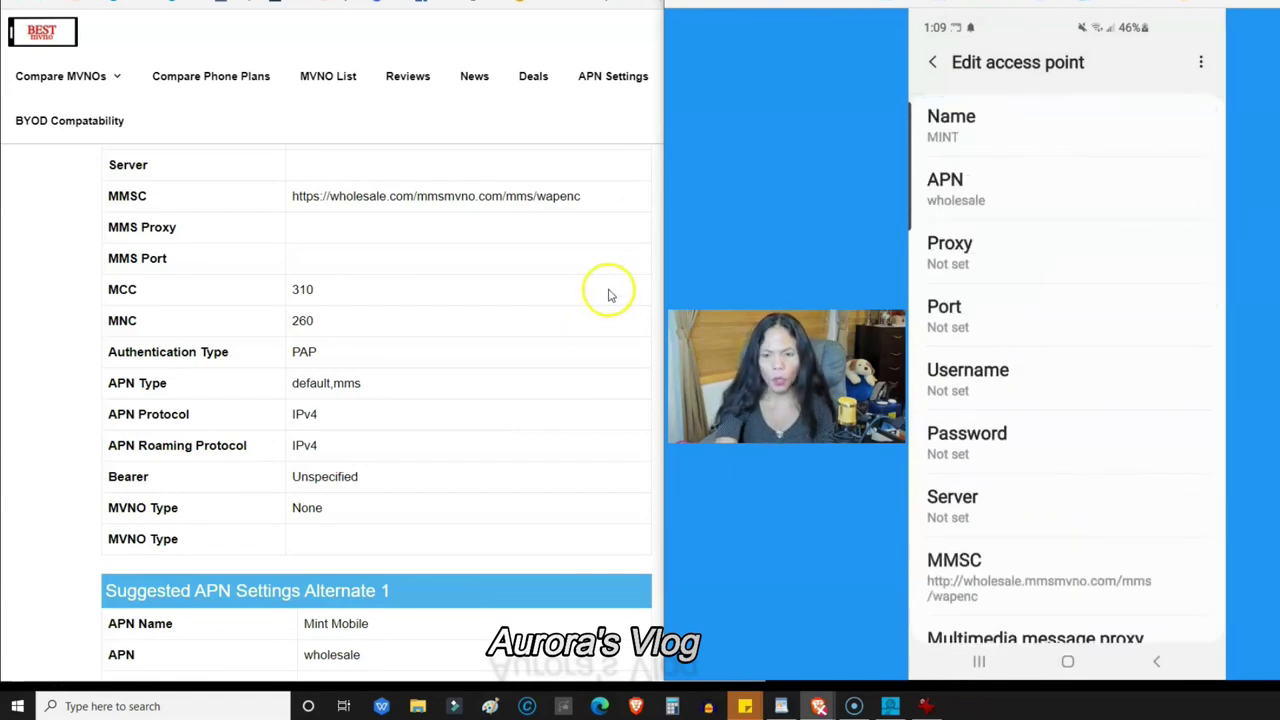
{"action": "left_click", "coordinate": [1200, 62]}
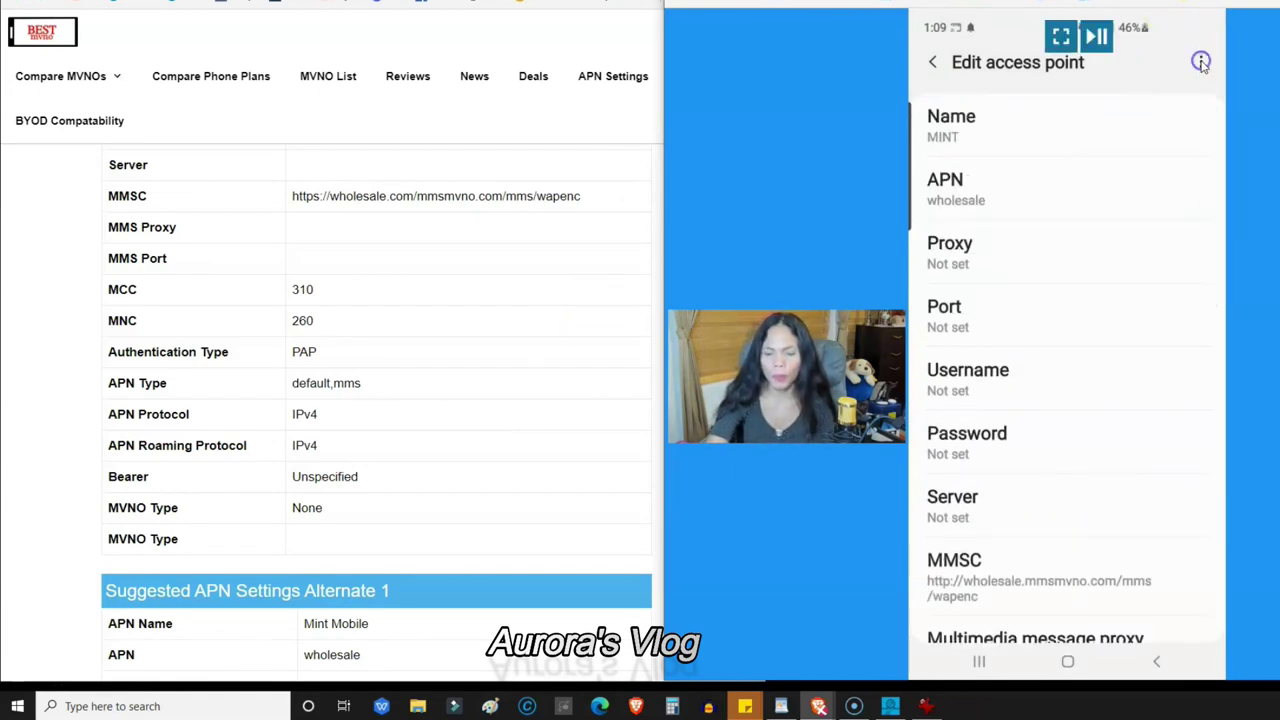
{"action": "left_click", "coordinate": [1119, 122]}
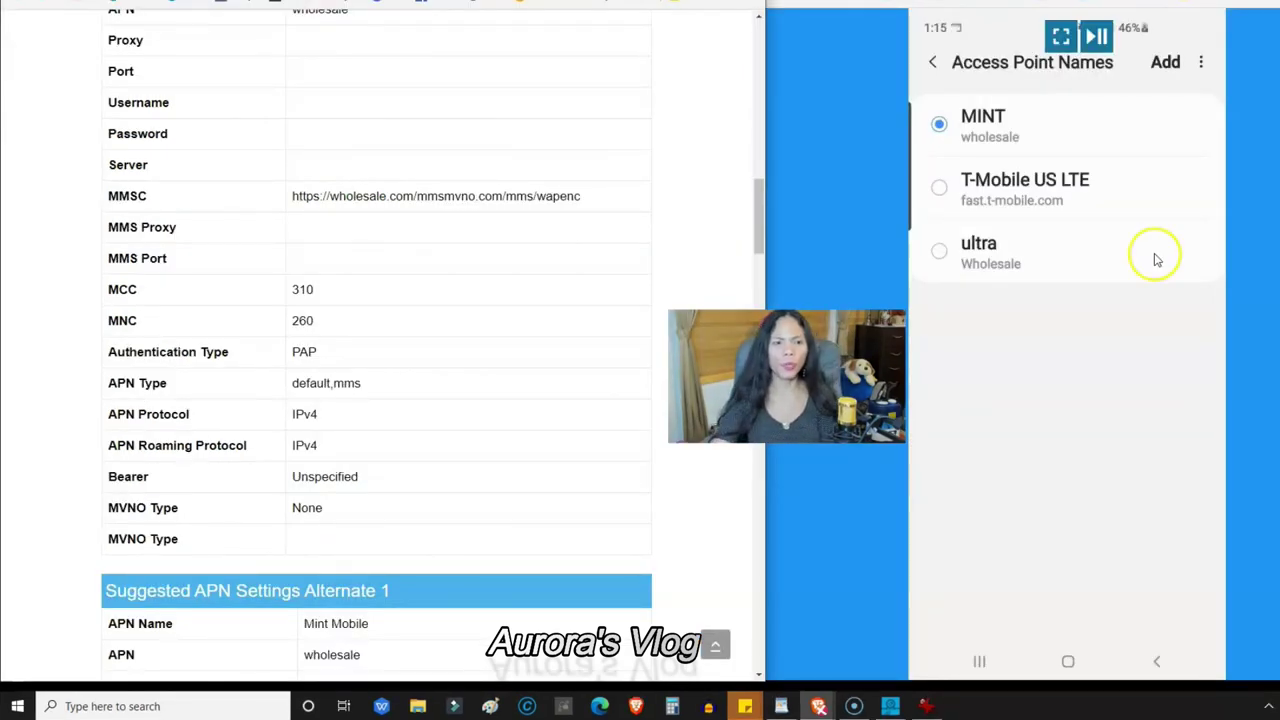
Step: Review the suggested Alternate 1 APN settings table against the Main settings on the web page
{"action": "scroll", "coordinate": [400, 520], "scroll_direction": "down", "scroll_amount": 5}
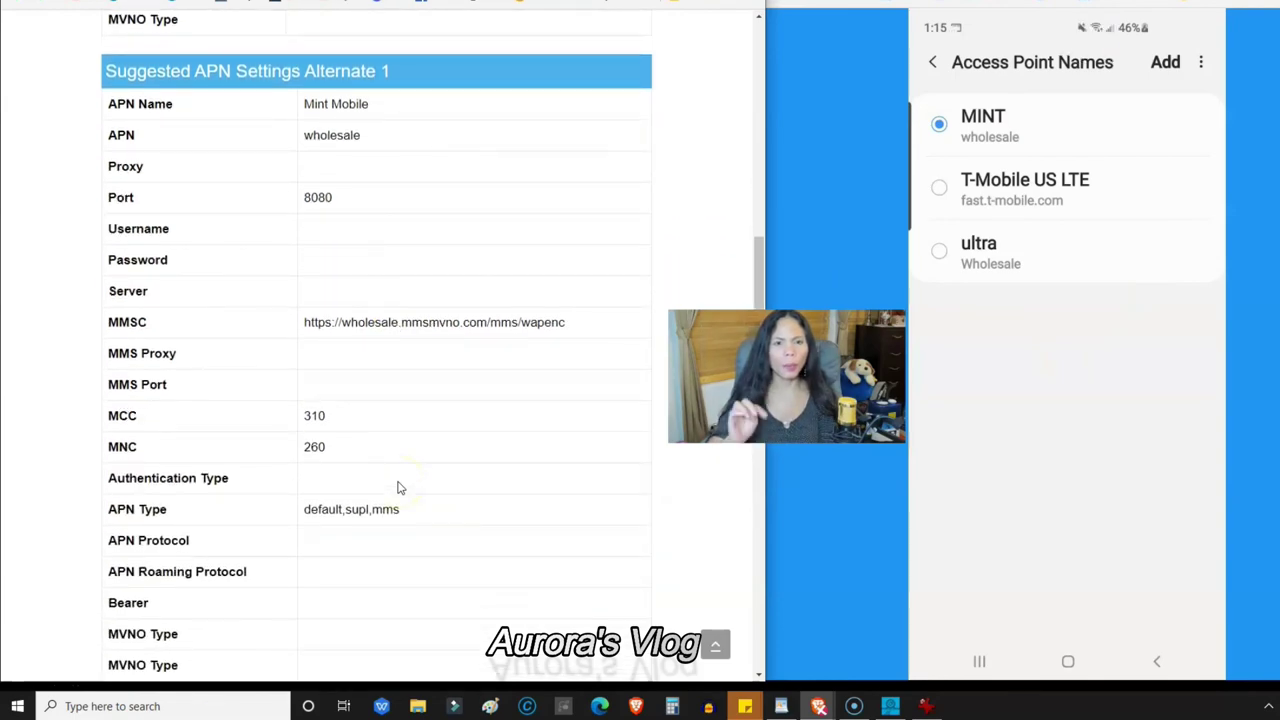
{"action": "scroll", "coordinate": [398, 487], "scroll_direction": "up", "scroll_amount": 5}
{"action": "scroll", "coordinate": [365, 350], "scroll_direction": "down", "scroll_amount": 6}
{"action": "scroll", "coordinate": [372, 380], "scroll_direction": "up", "scroll_amount": 3}
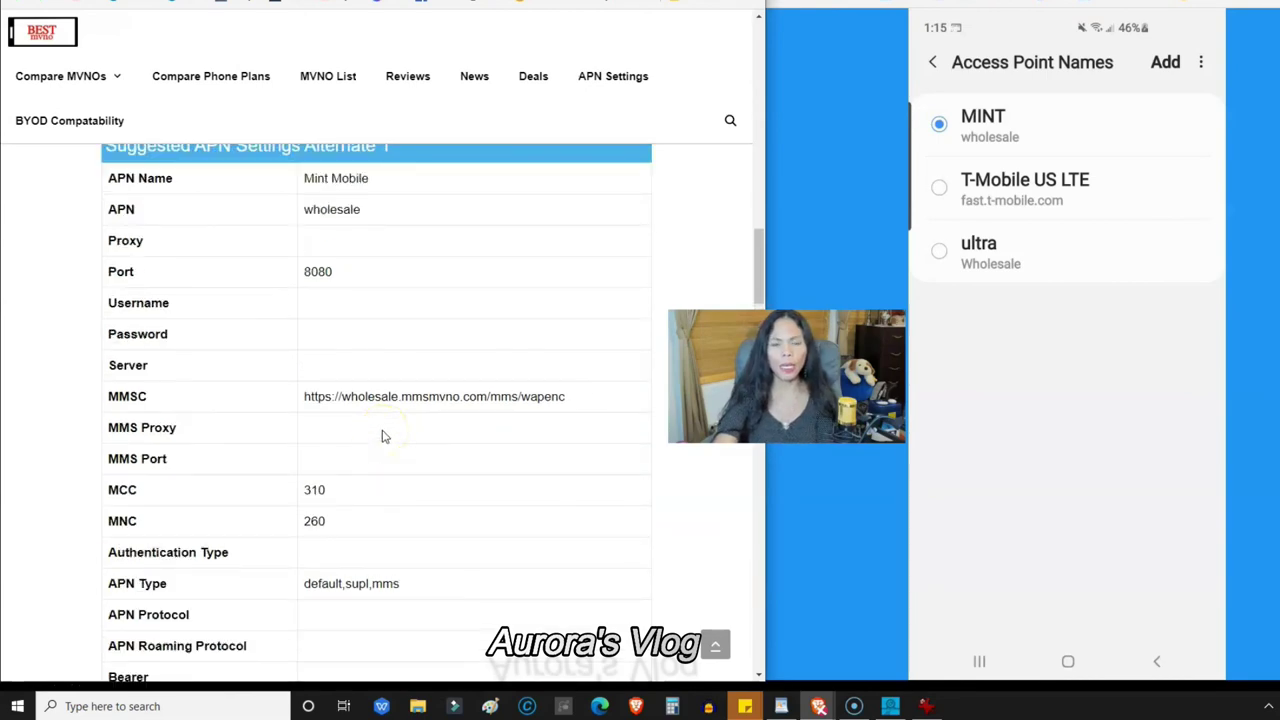
{"action": "scroll", "coordinate": [388, 432], "scroll_direction": "up", "scroll_amount": 7}
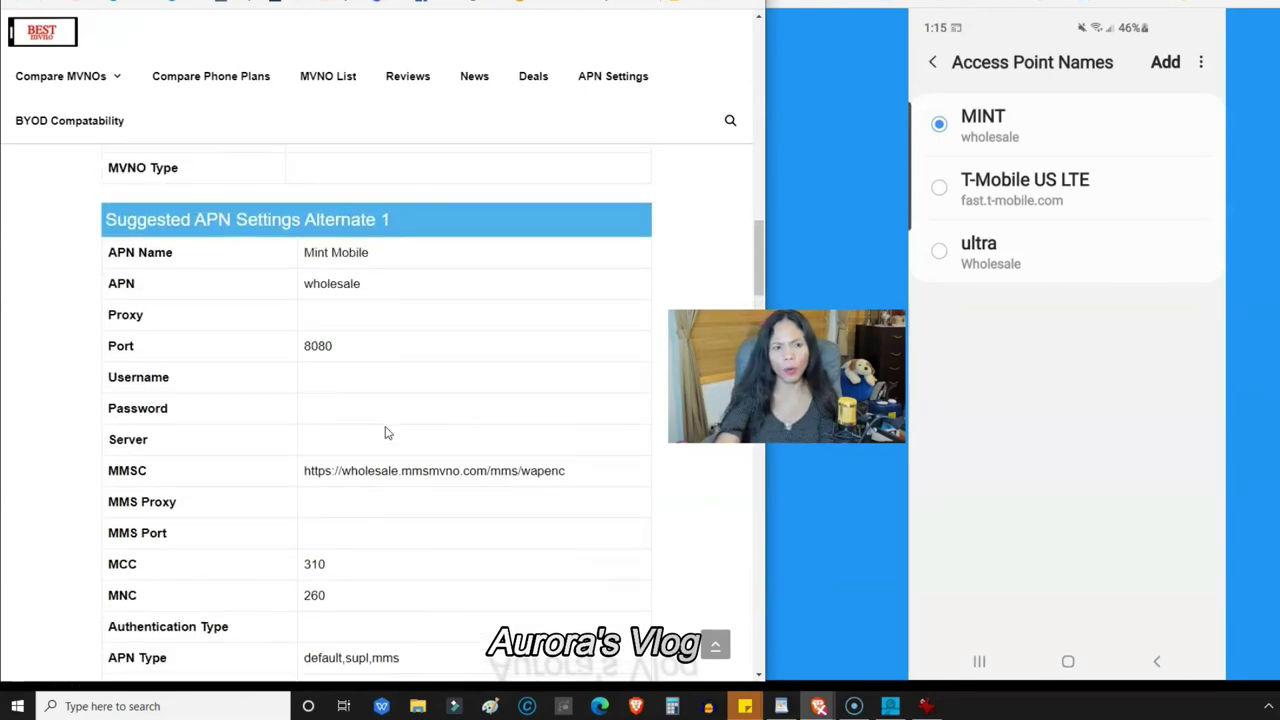